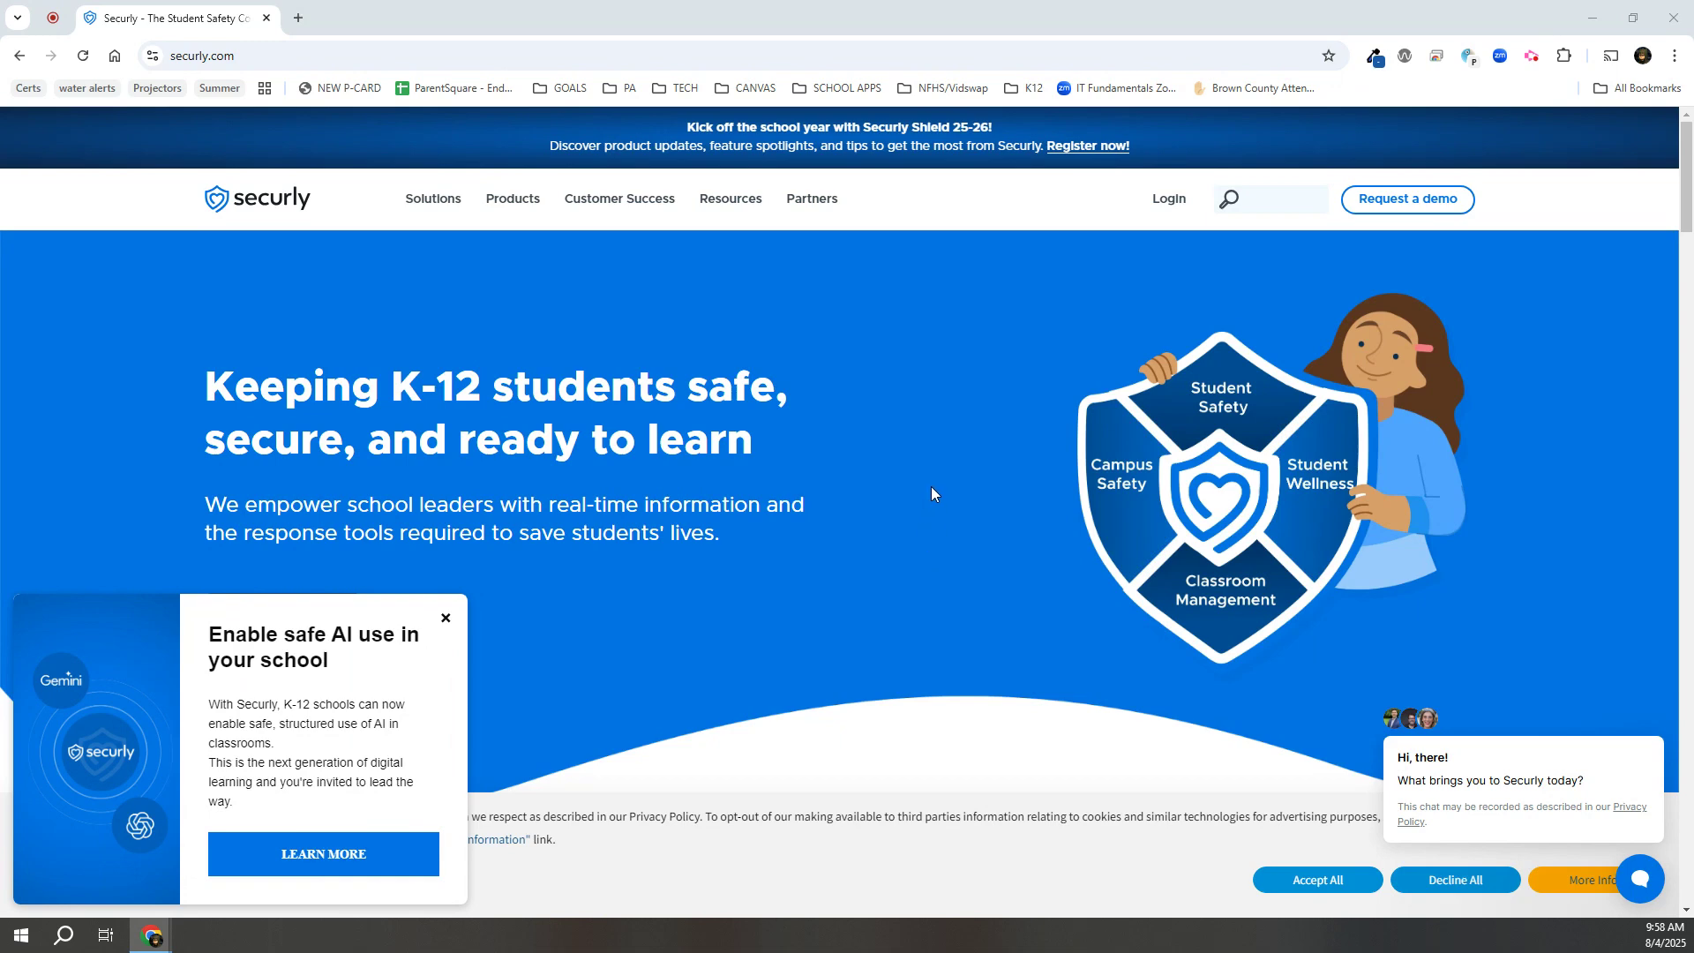
- Open Securly Classroom, filter the class list to Manual class types, and view TEST CLASS's extra options
{"action": "mouse_move", "coordinate": [1156, 201]}
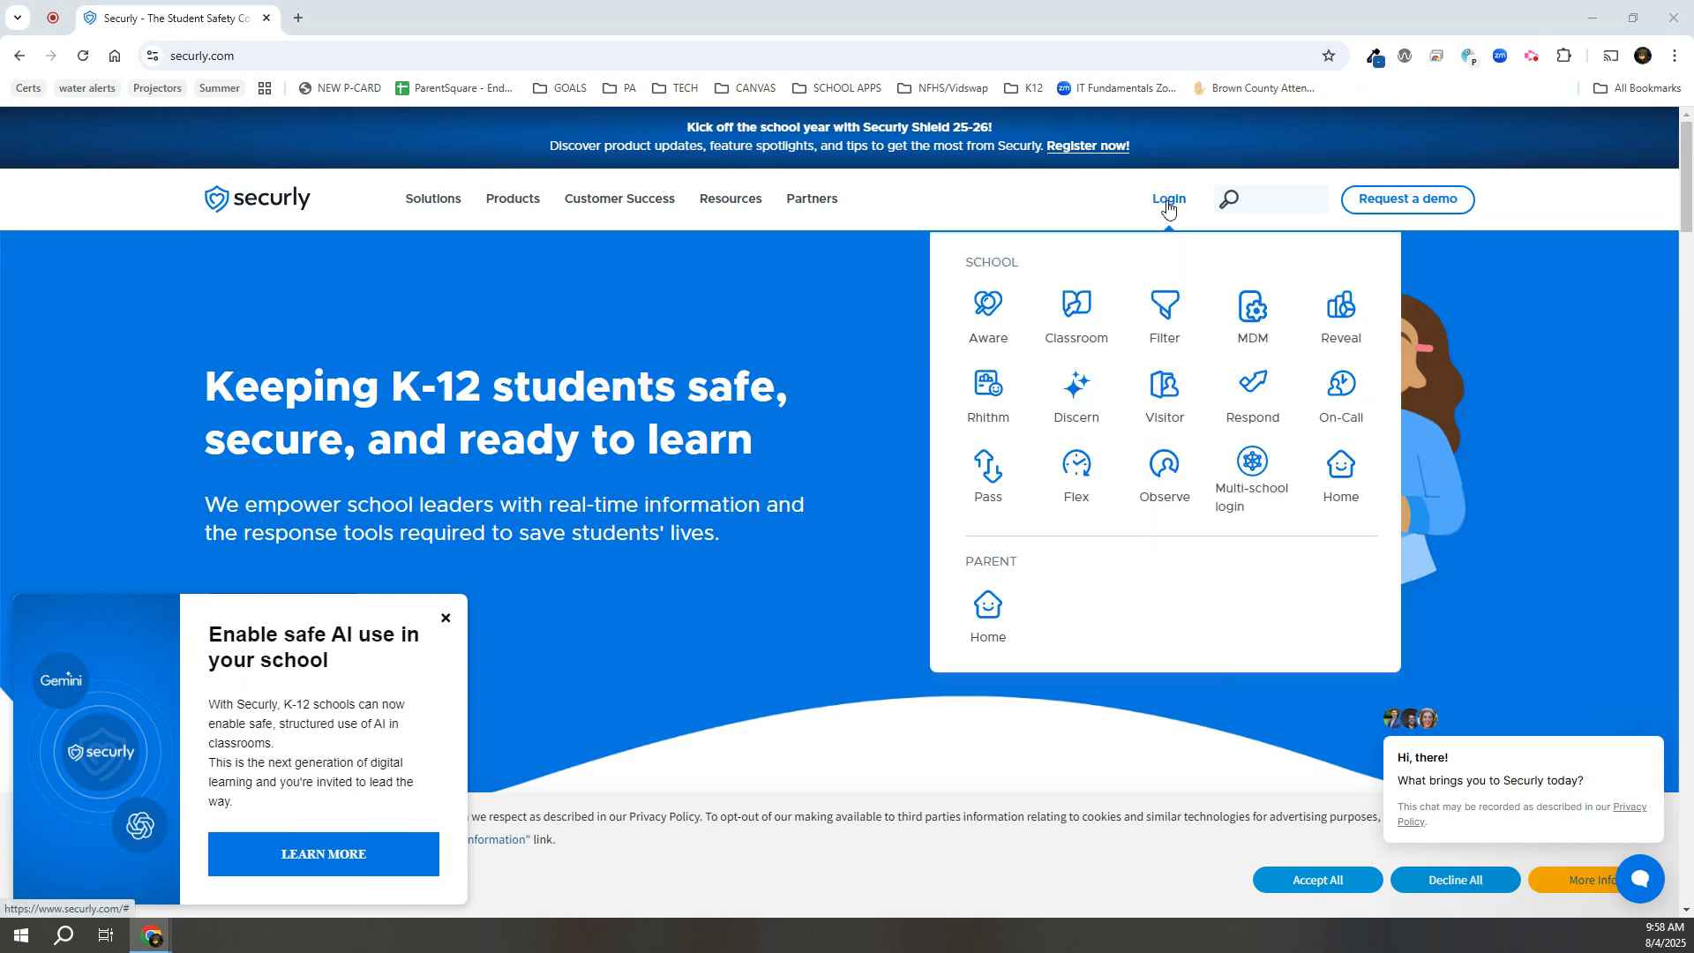
{"action": "left_click", "coordinate": [1077, 310]}
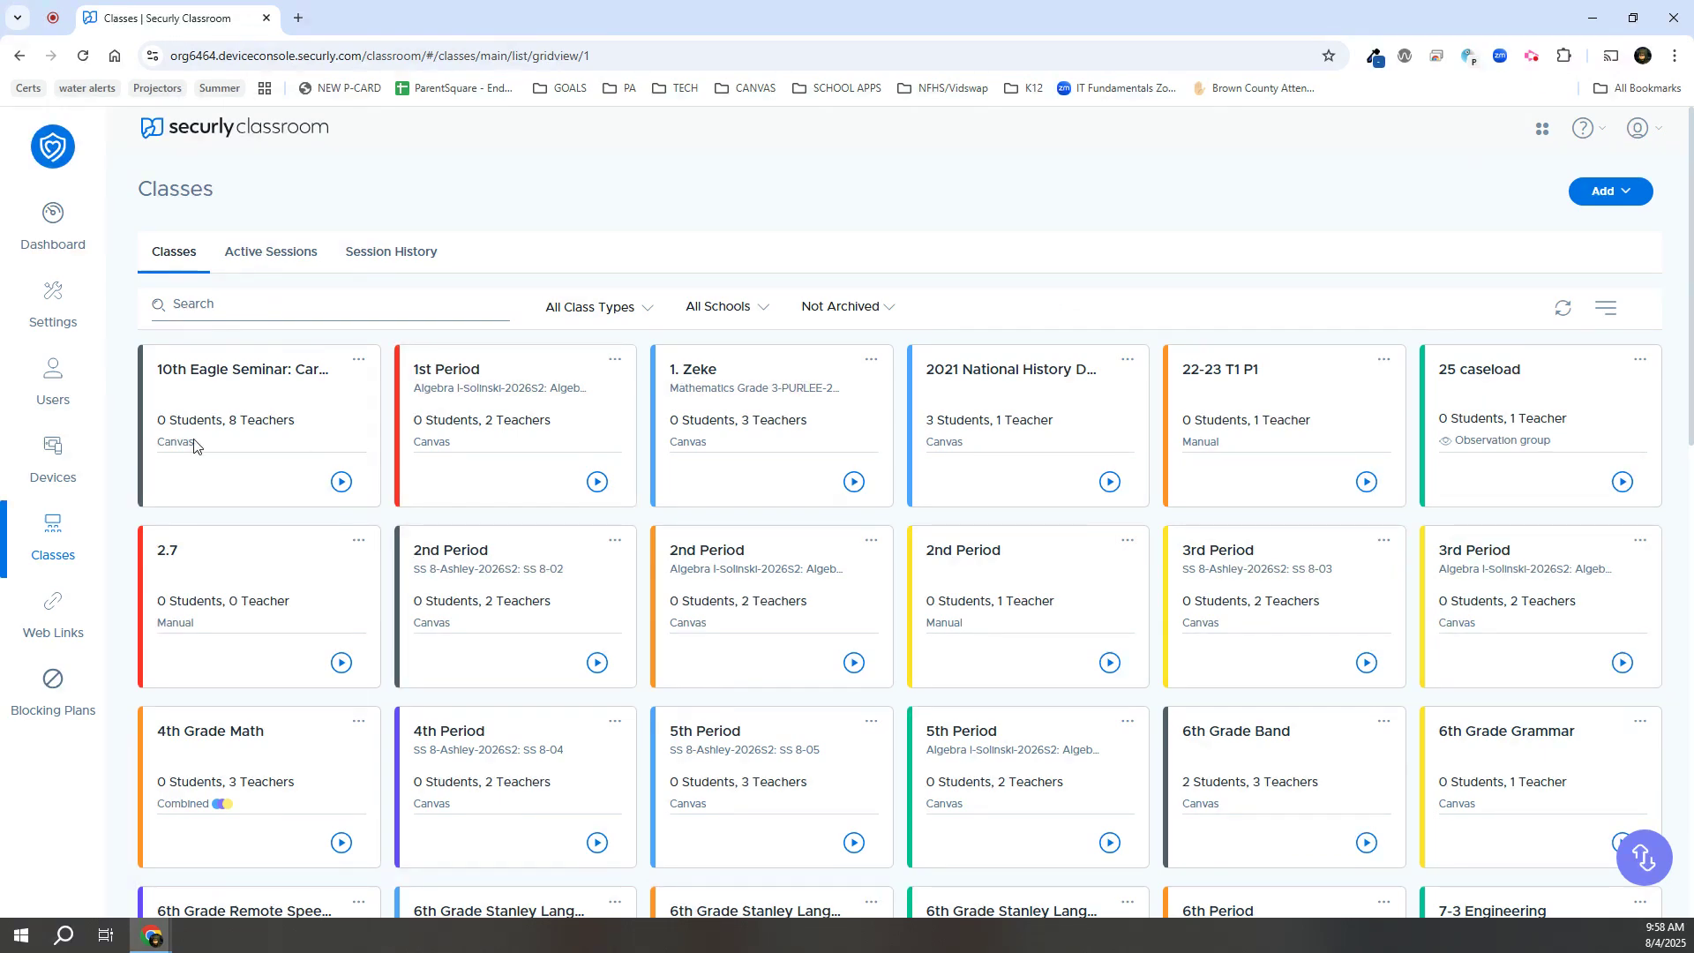
{"action": "left_click", "coordinate": [576, 307]}
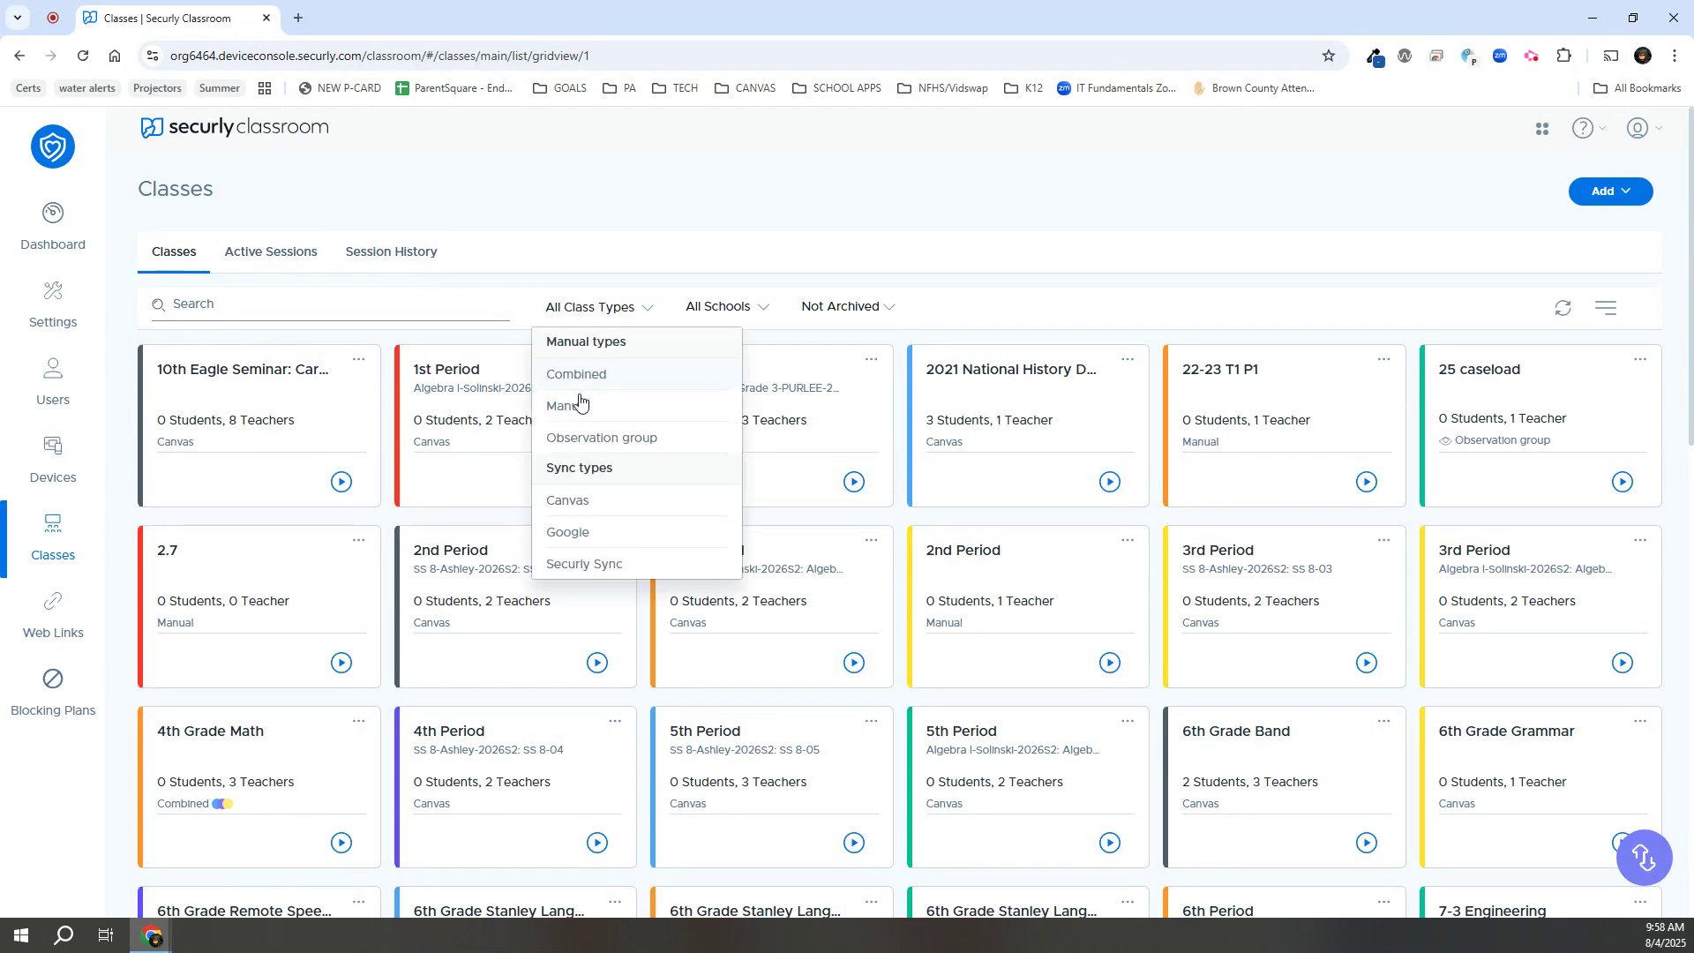
{"action": "left_click", "coordinate": [579, 408]}
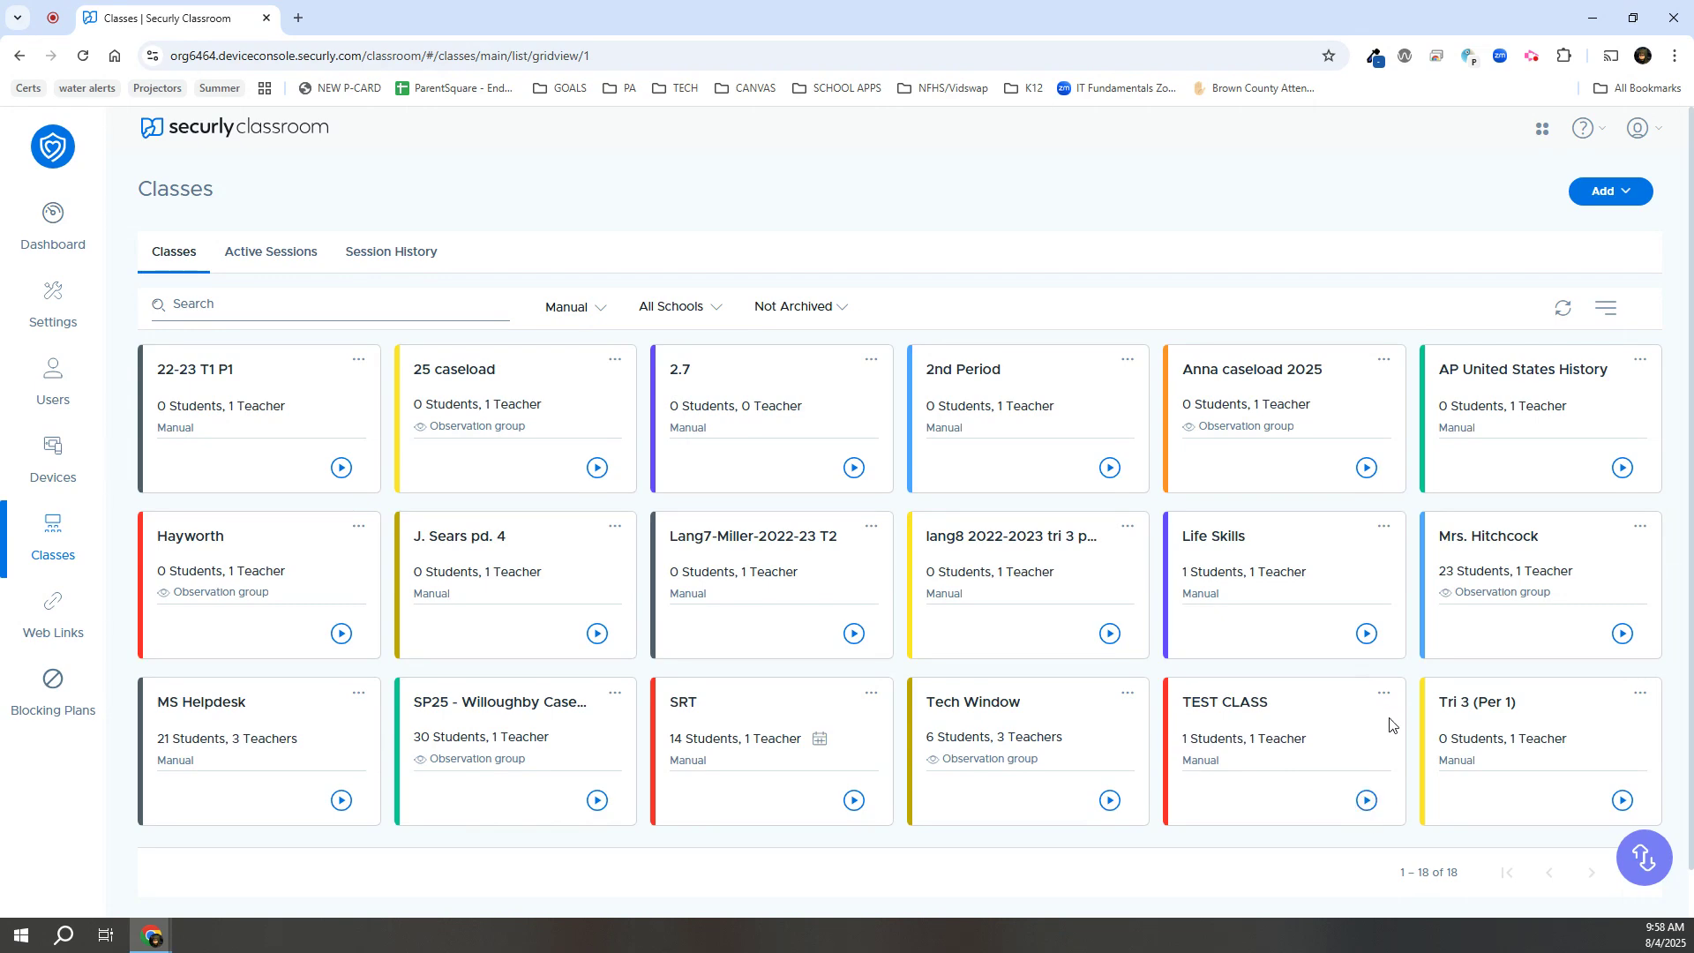
{"action": "left_click", "coordinate": [1384, 694]}
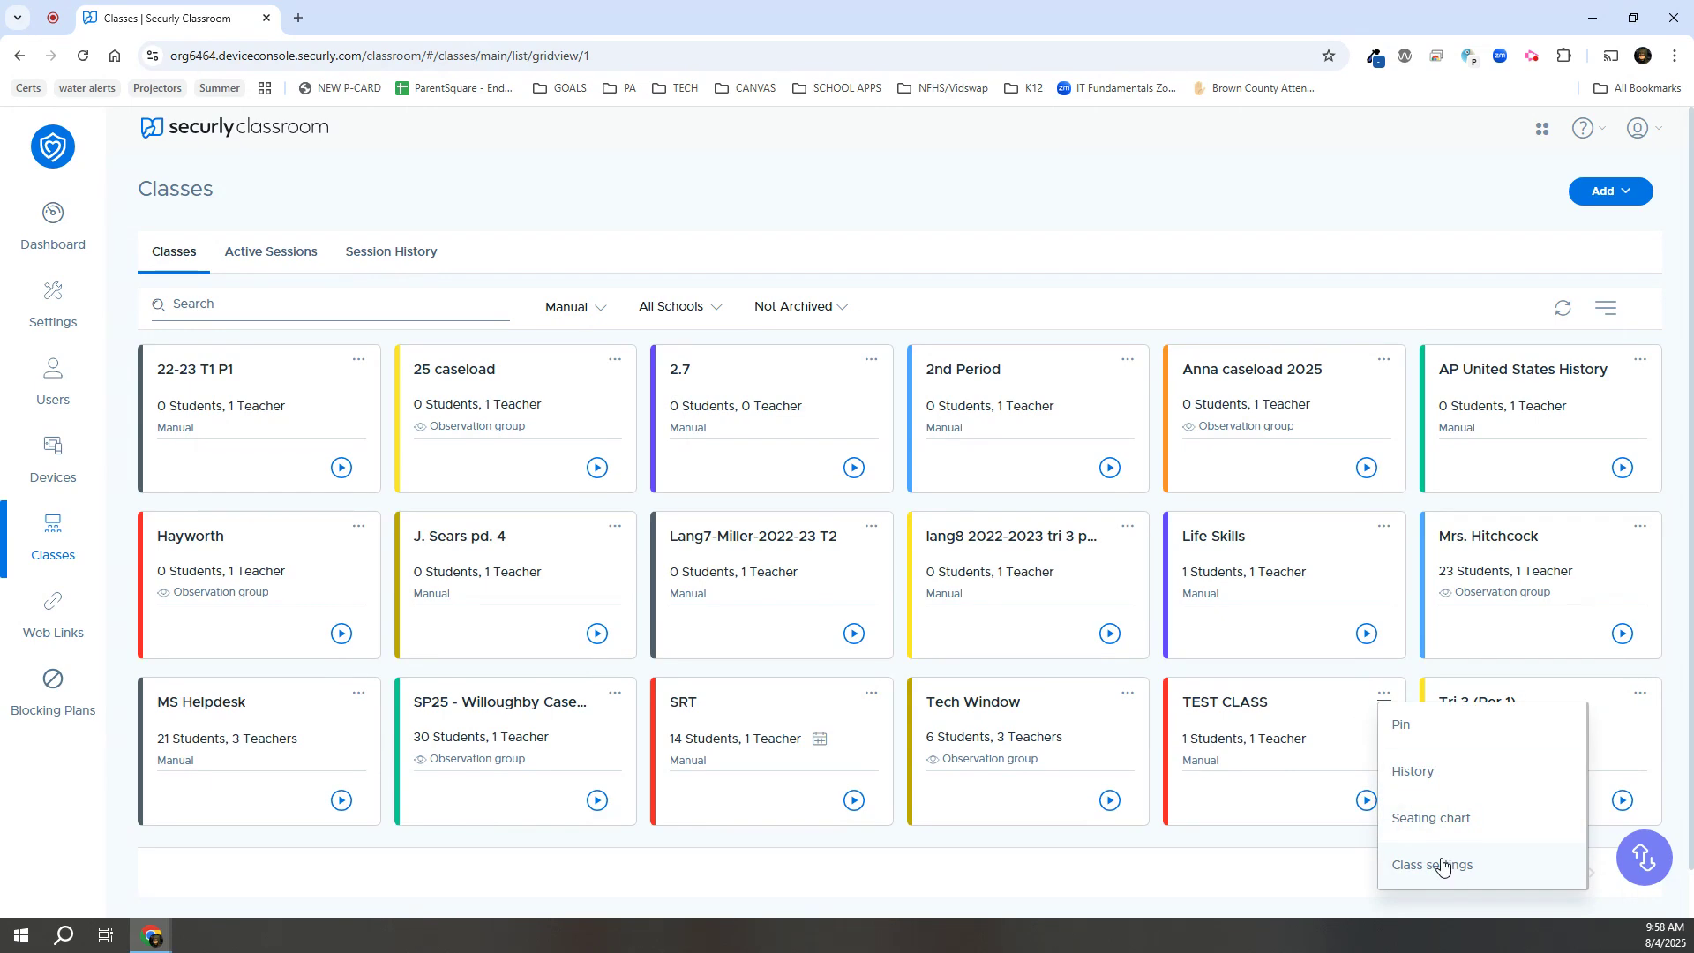
- Start a TEST CLASS session that ends after a 1 hour 25 minute duration
{"action": "left_click", "coordinate": [1324, 813]}
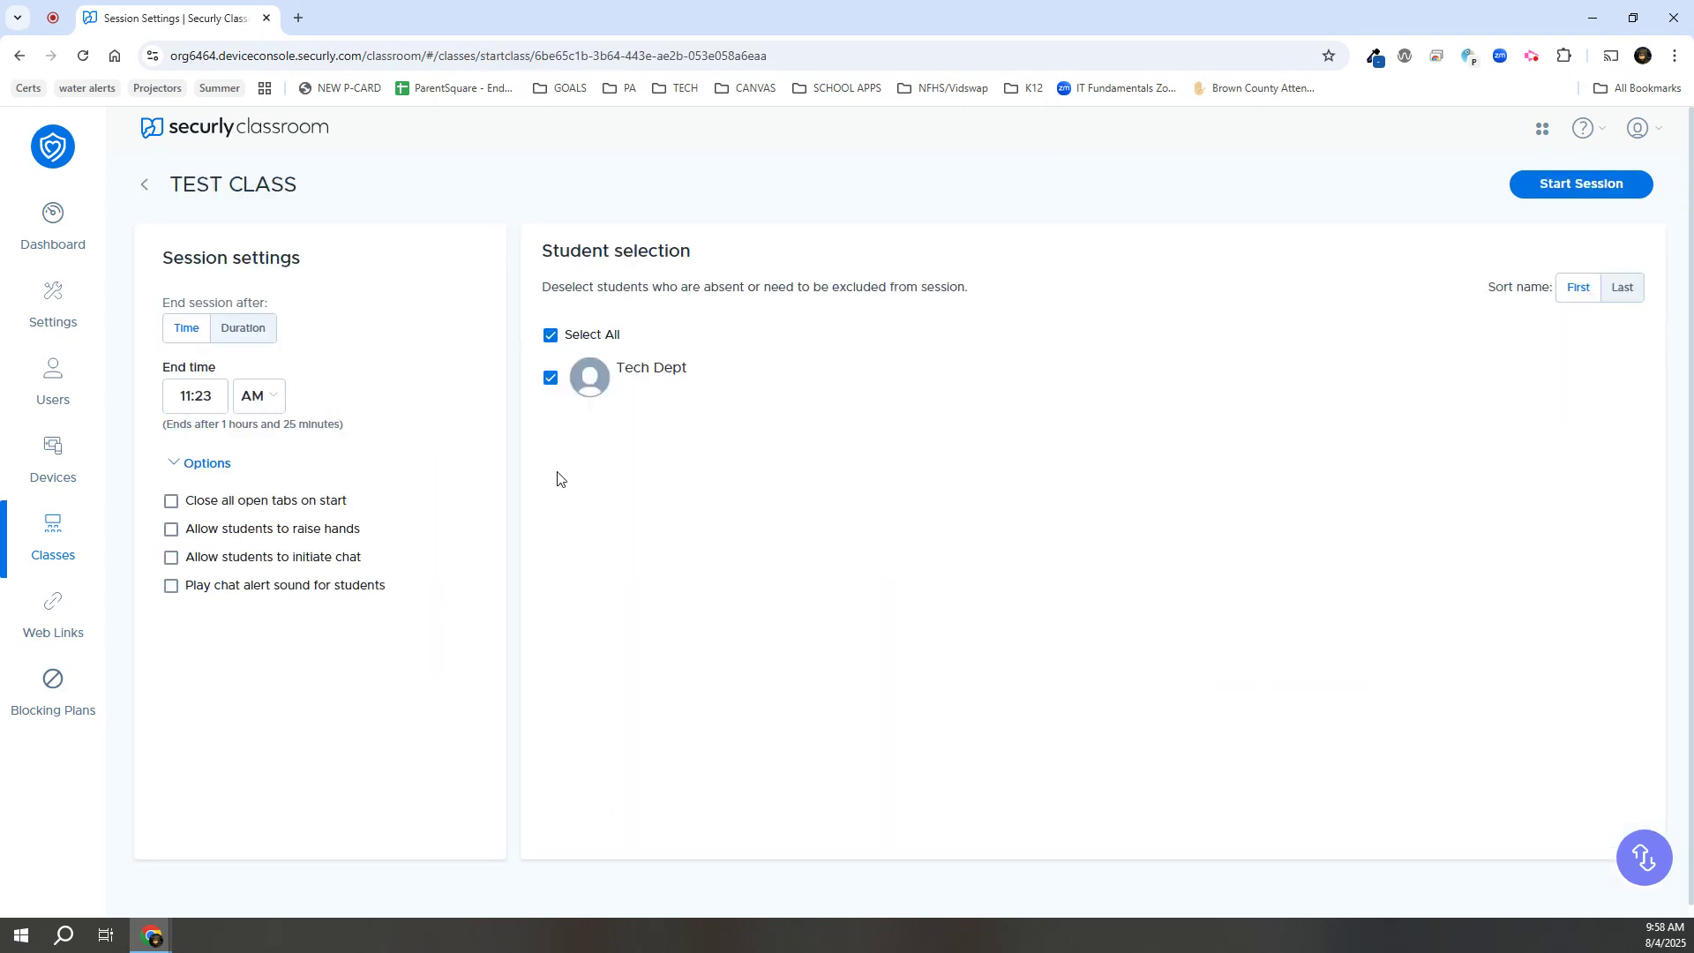
{"action": "left_click", "coordinate": [241, 328]}
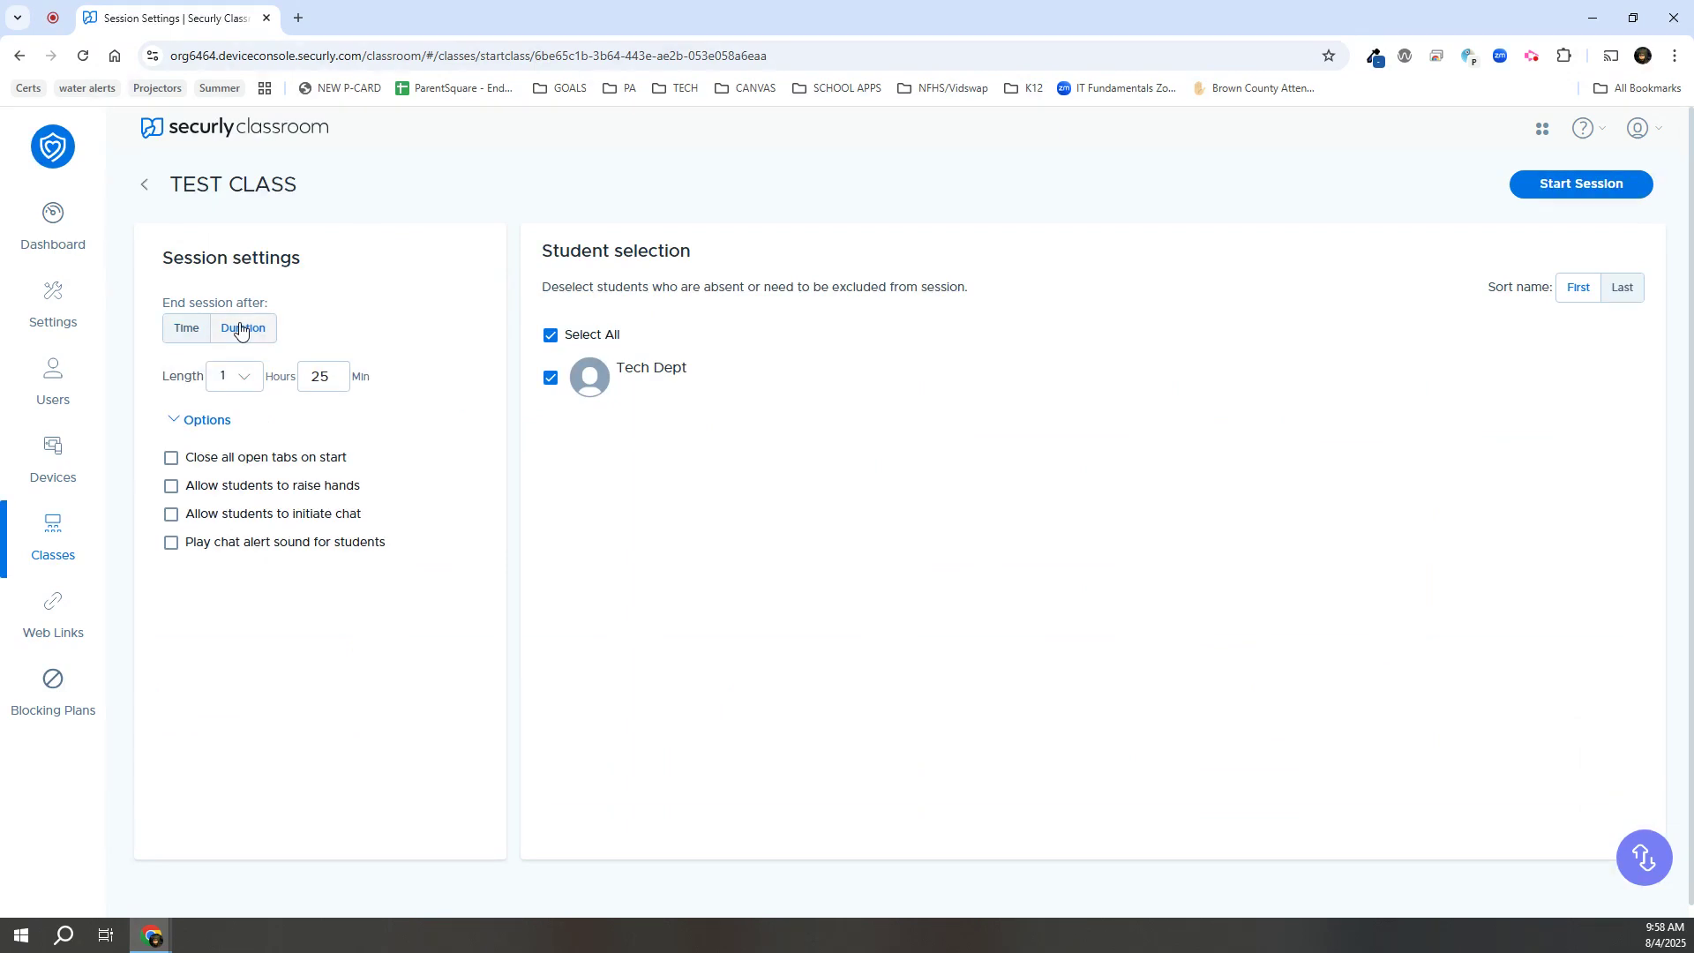
{"action": "left_click", "coordinate": [184, 328]}
{"action": "left_click", "coordinate": [242, 328]}
{"action": "left_click", "coordinate": [1587, 187]}
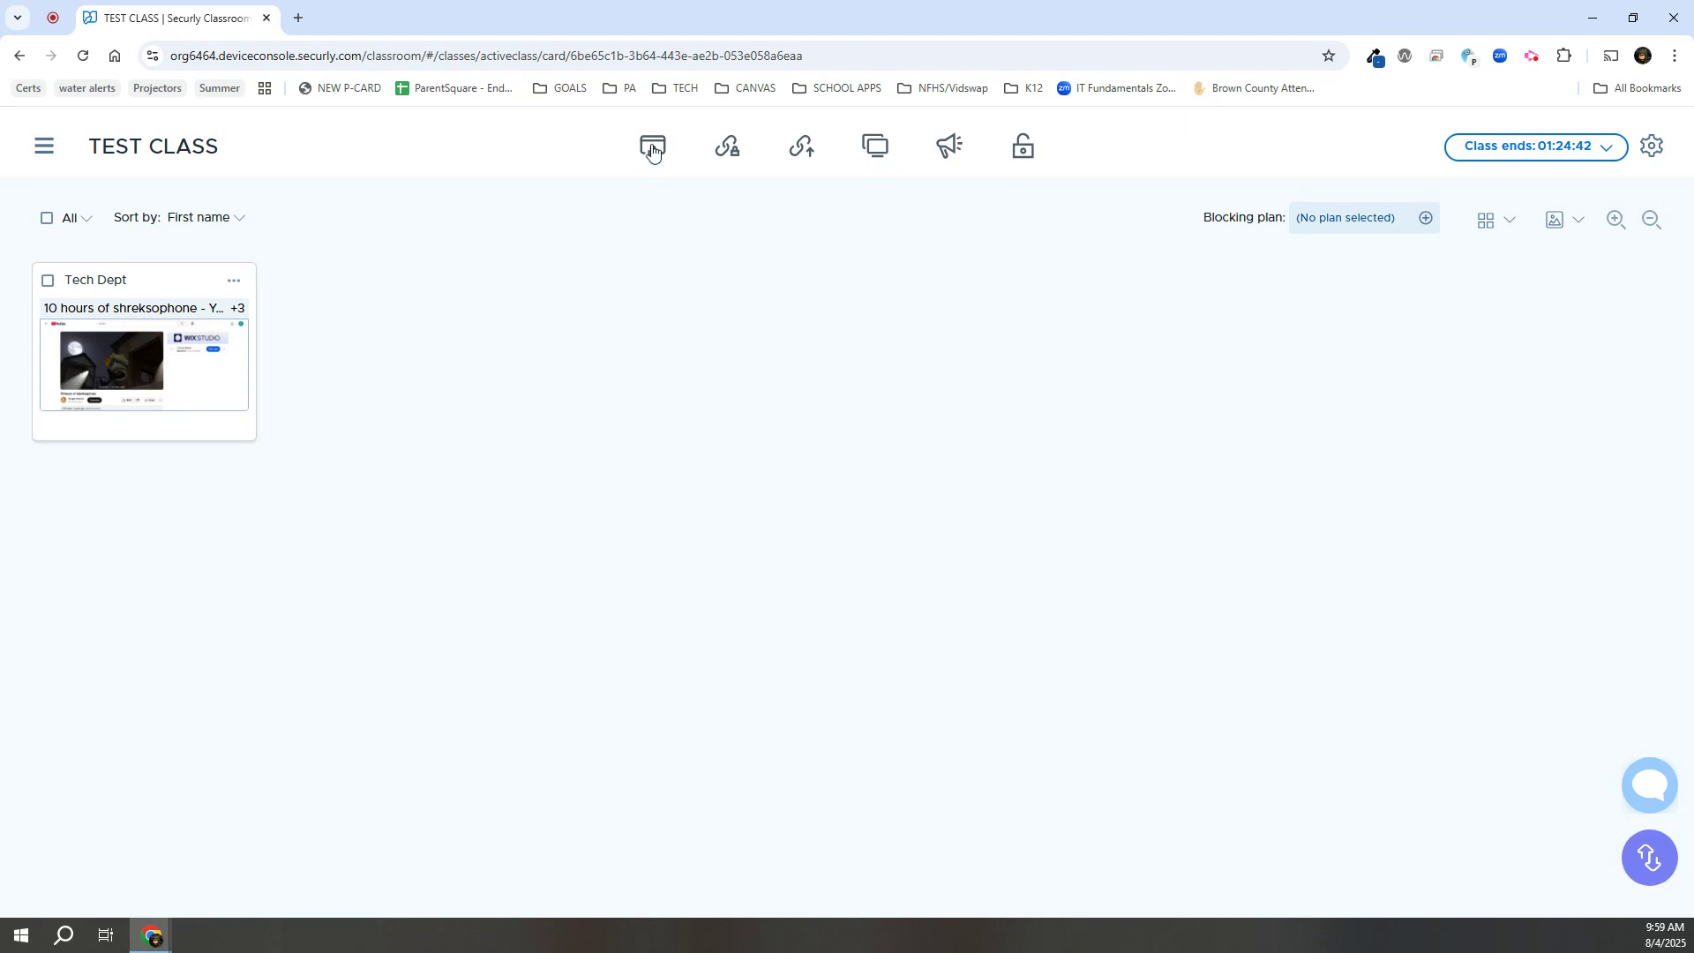
- Select all students and lock their screens with the message 'Teacher locked your screen'
{"action": "left_click", "coordinate": [47, 220]}
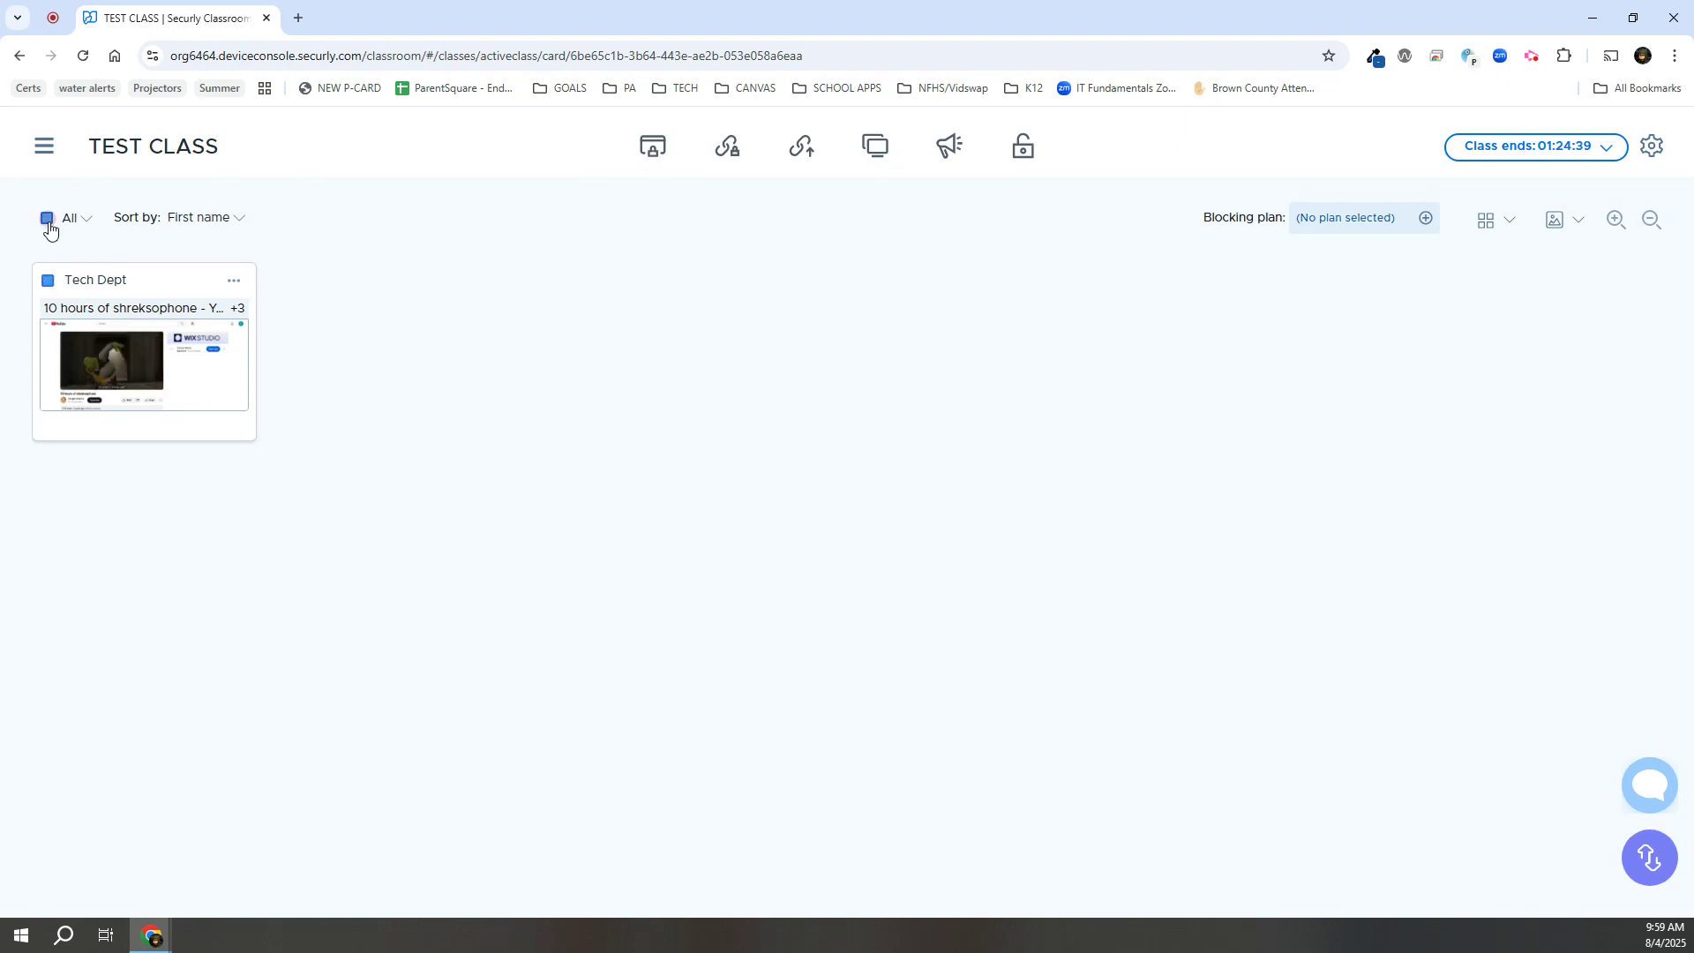
{"action": "left_click", "coordinate": [654, 148]}
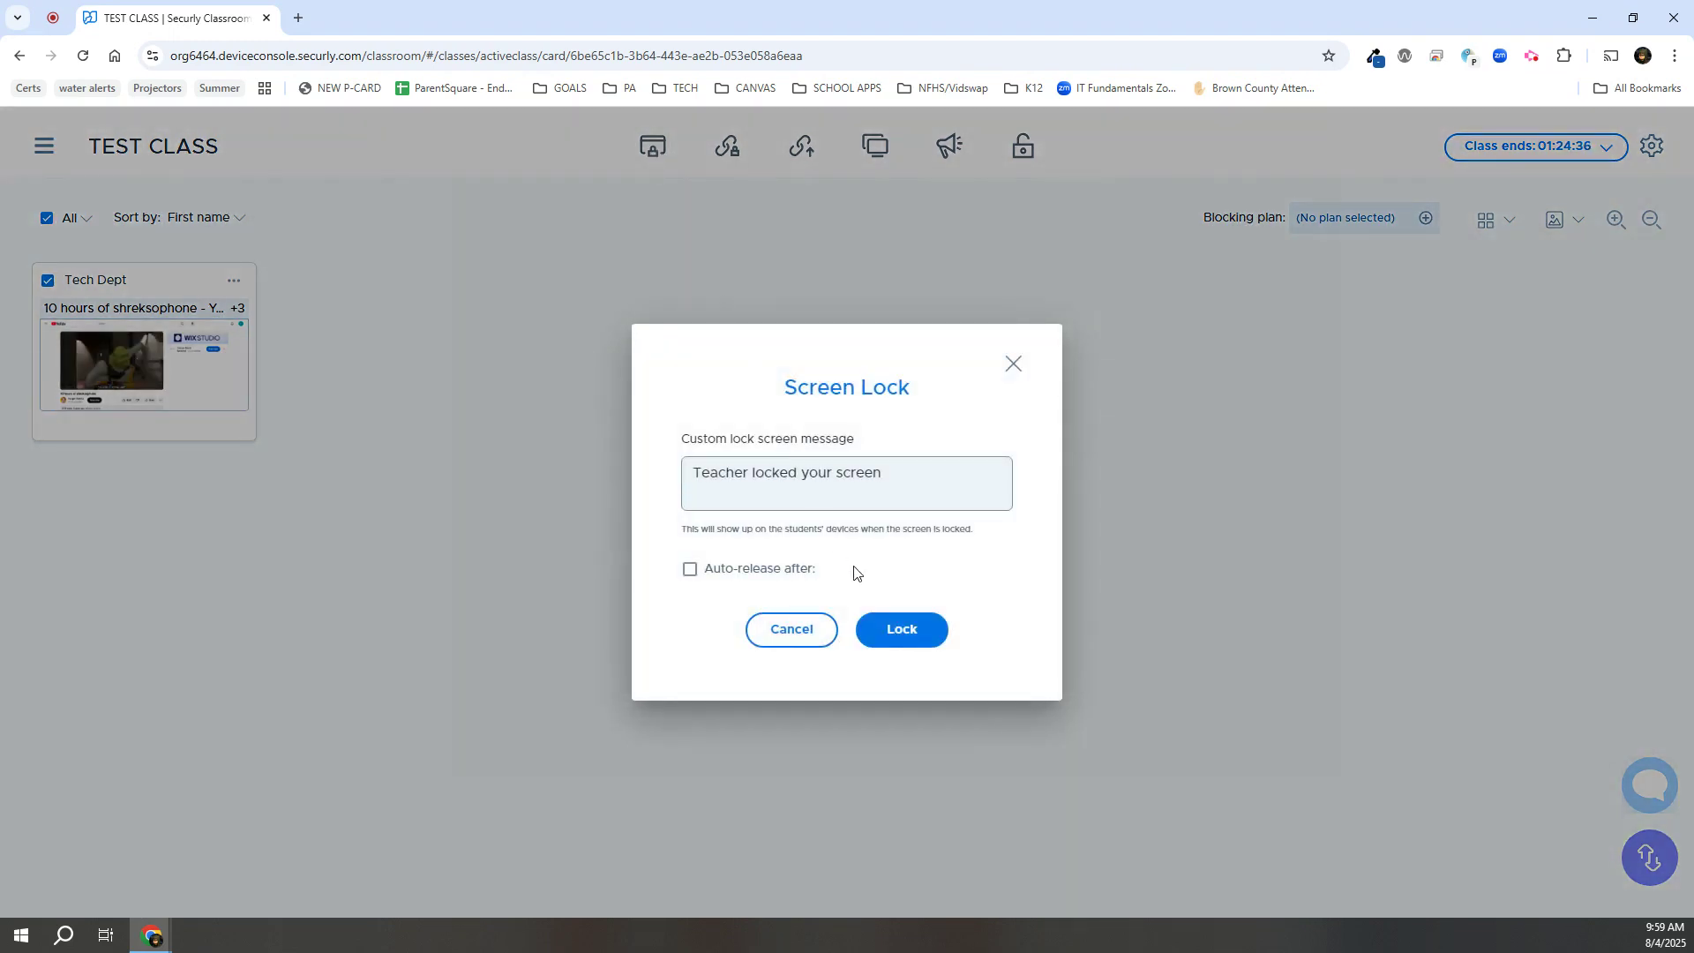
{"action": "left_click", "coordinate": [922, 636]}
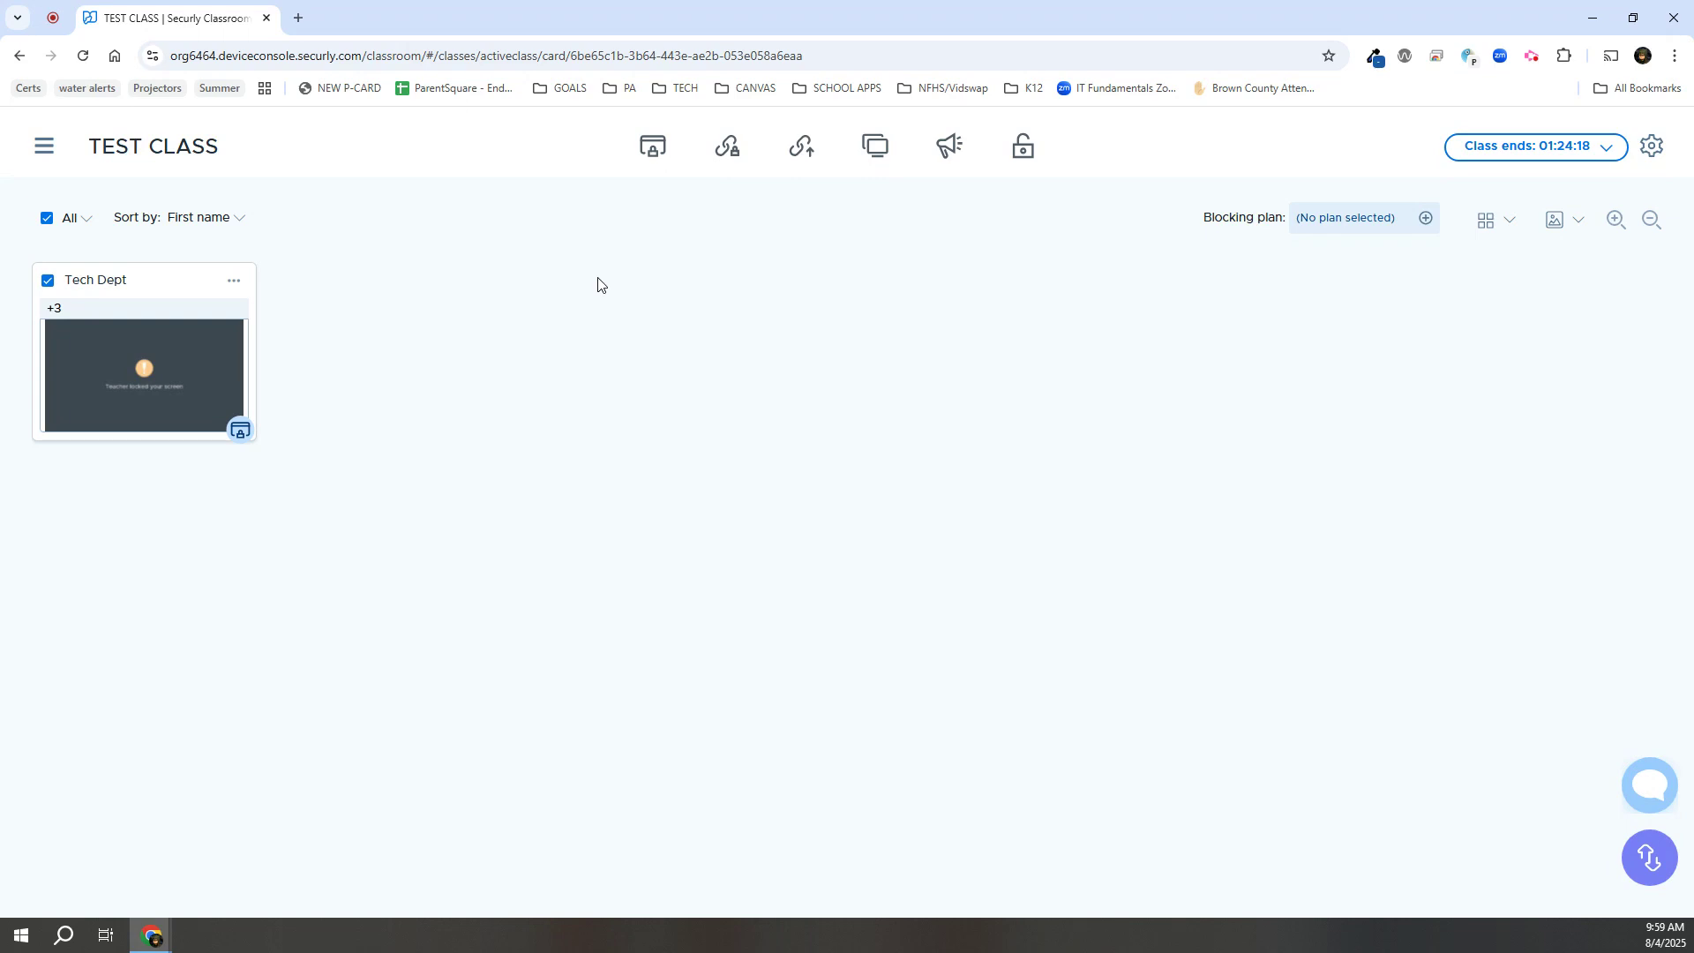
- Push brownco.instructure.com to the TEST CLASS devices by manual URL entry
{"action": "left_click", "coordinate": [806, 156]}
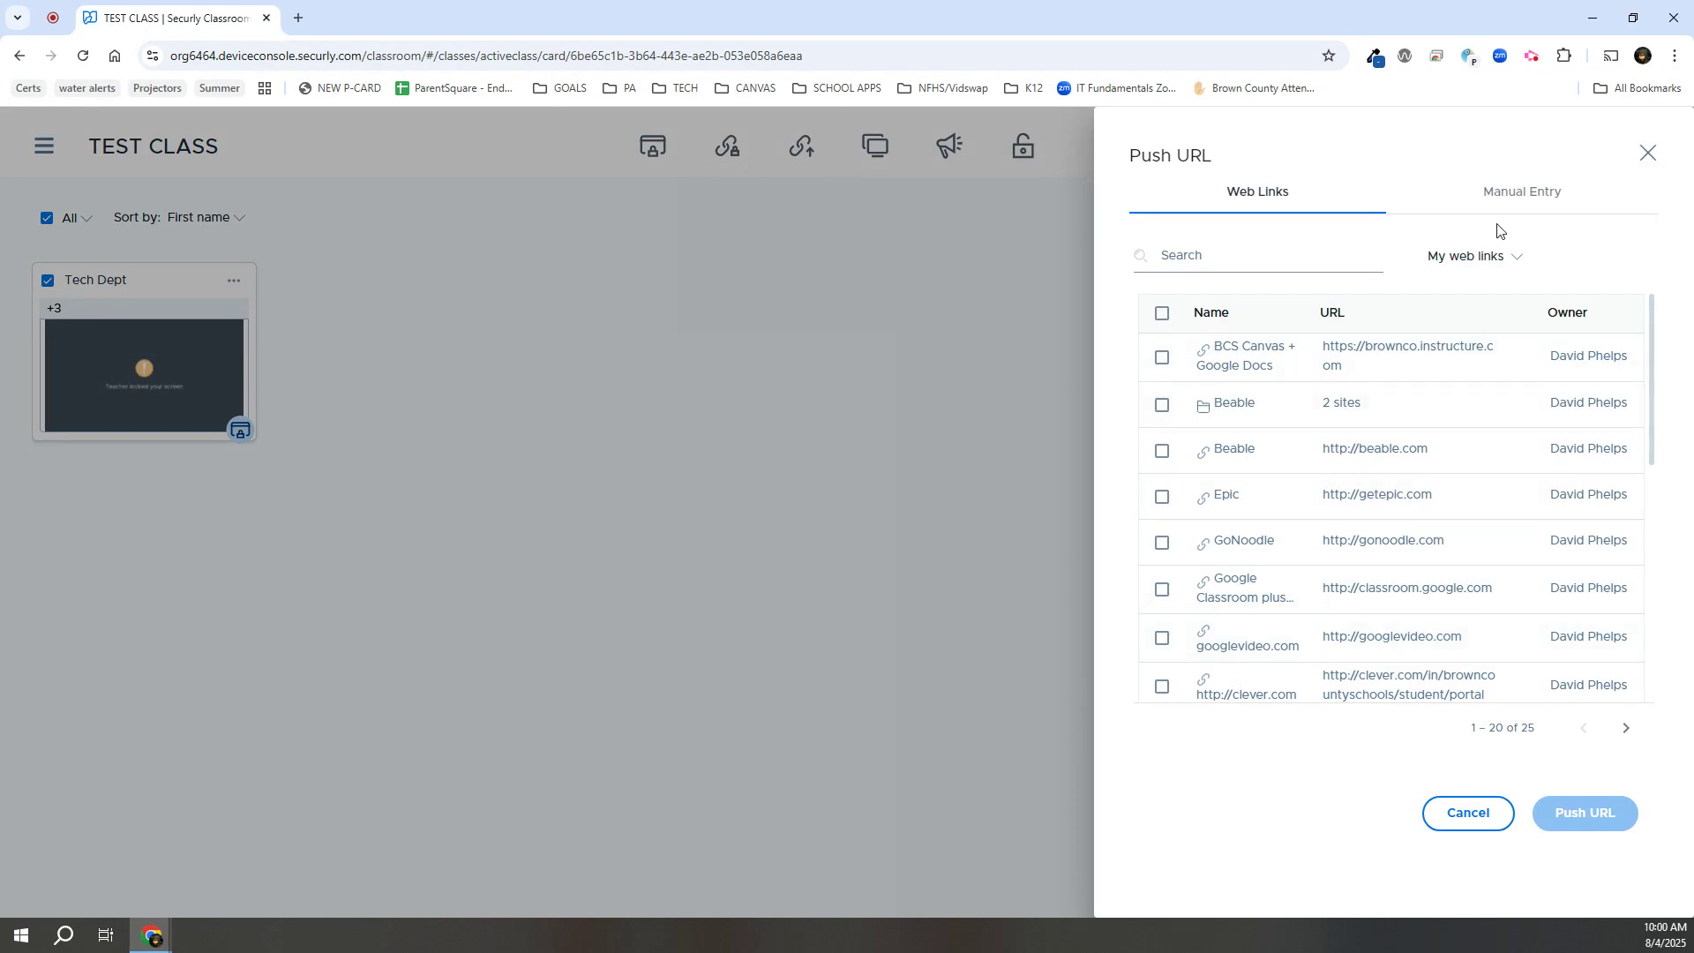
{"action": "left_click", "coordinate": [1518, 196]}
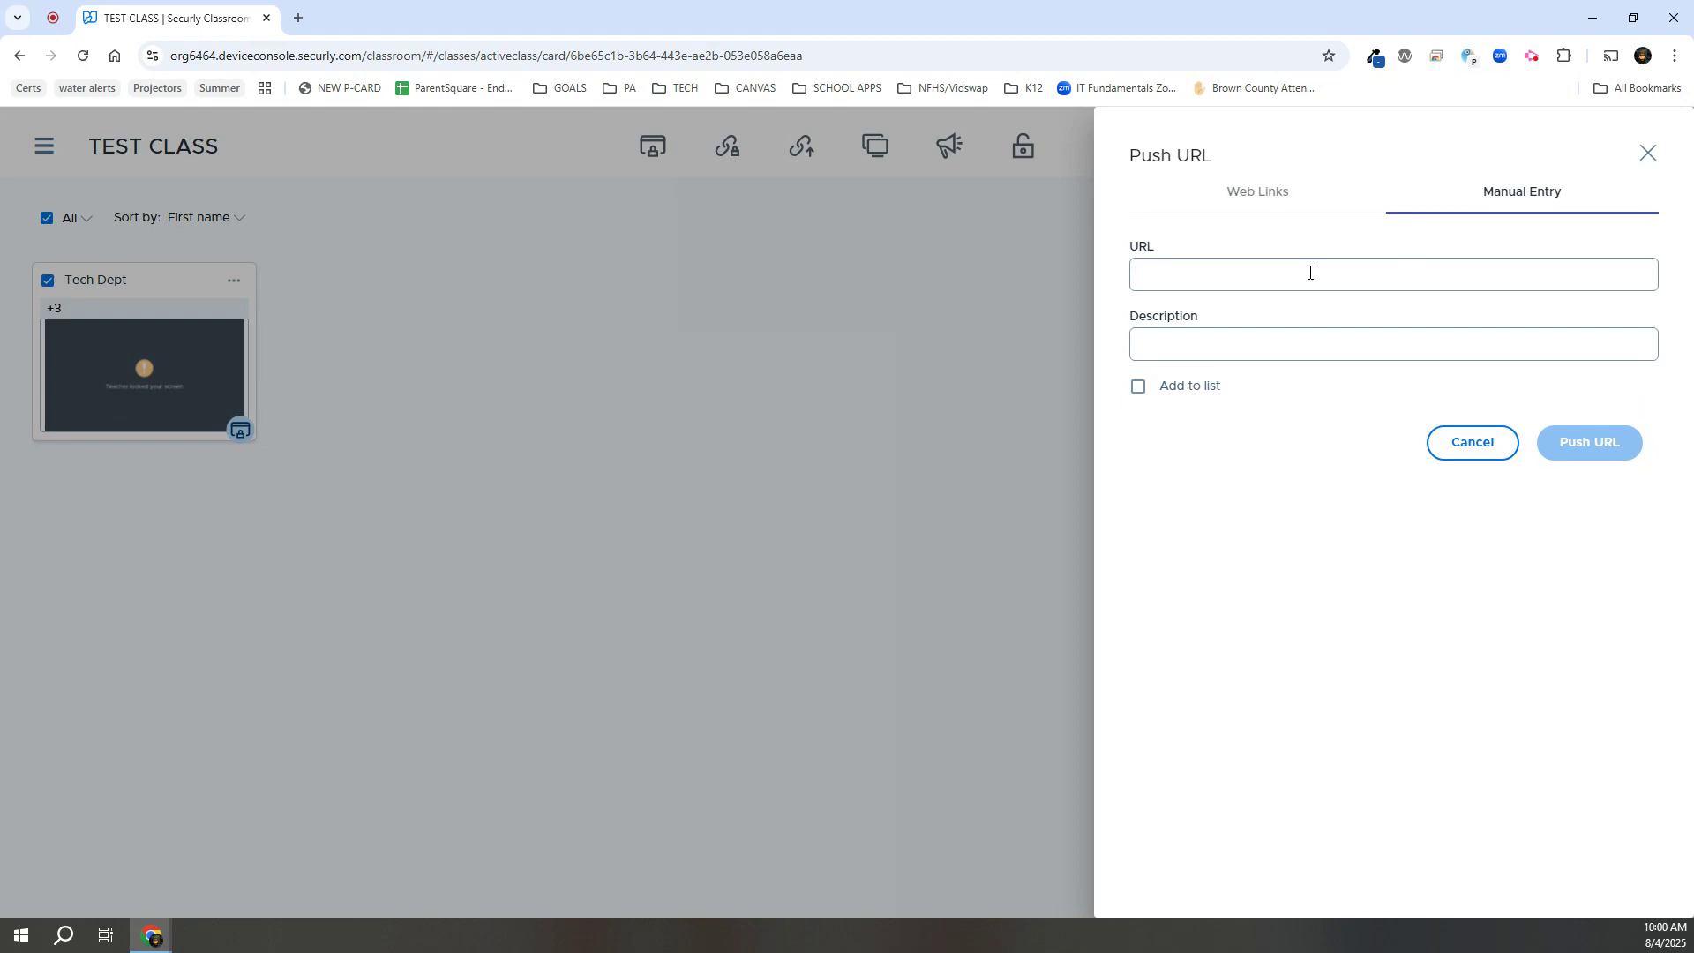
{"action": "left_click", "coordinate": [1277, 272]}
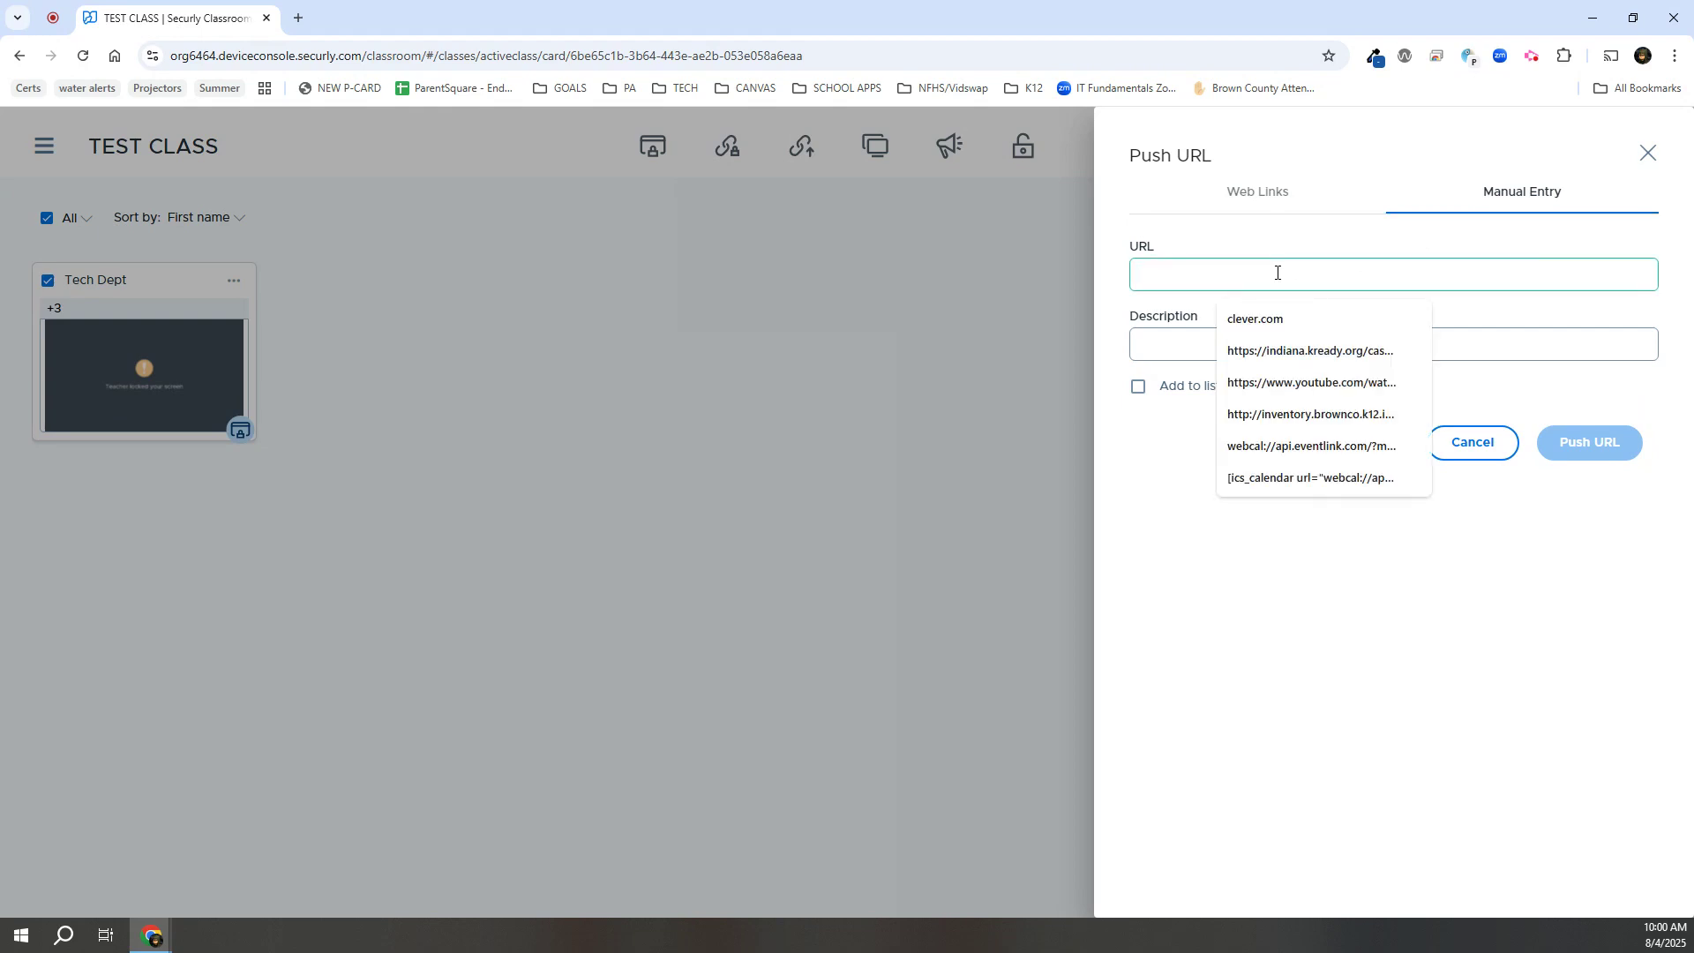
{"action": "type", "text": "brownco.inst"}
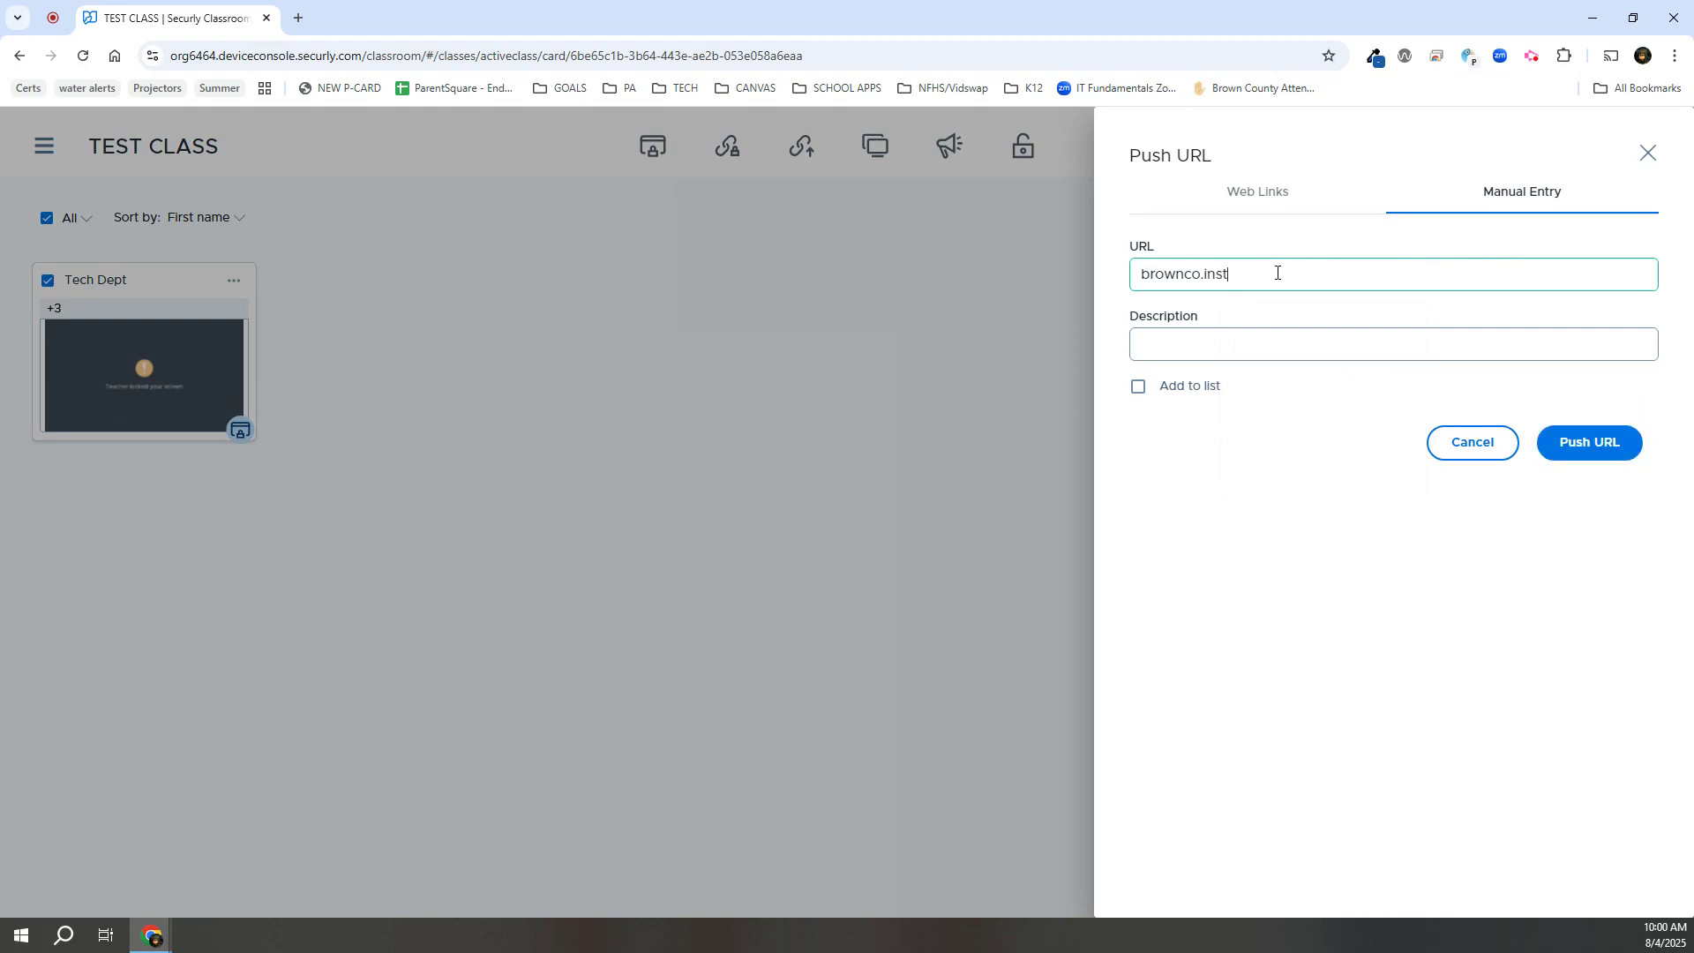
{"action": "type", "text": "ructure.com"}
{"action": "left_click", "coordinate": [1586, 452]}
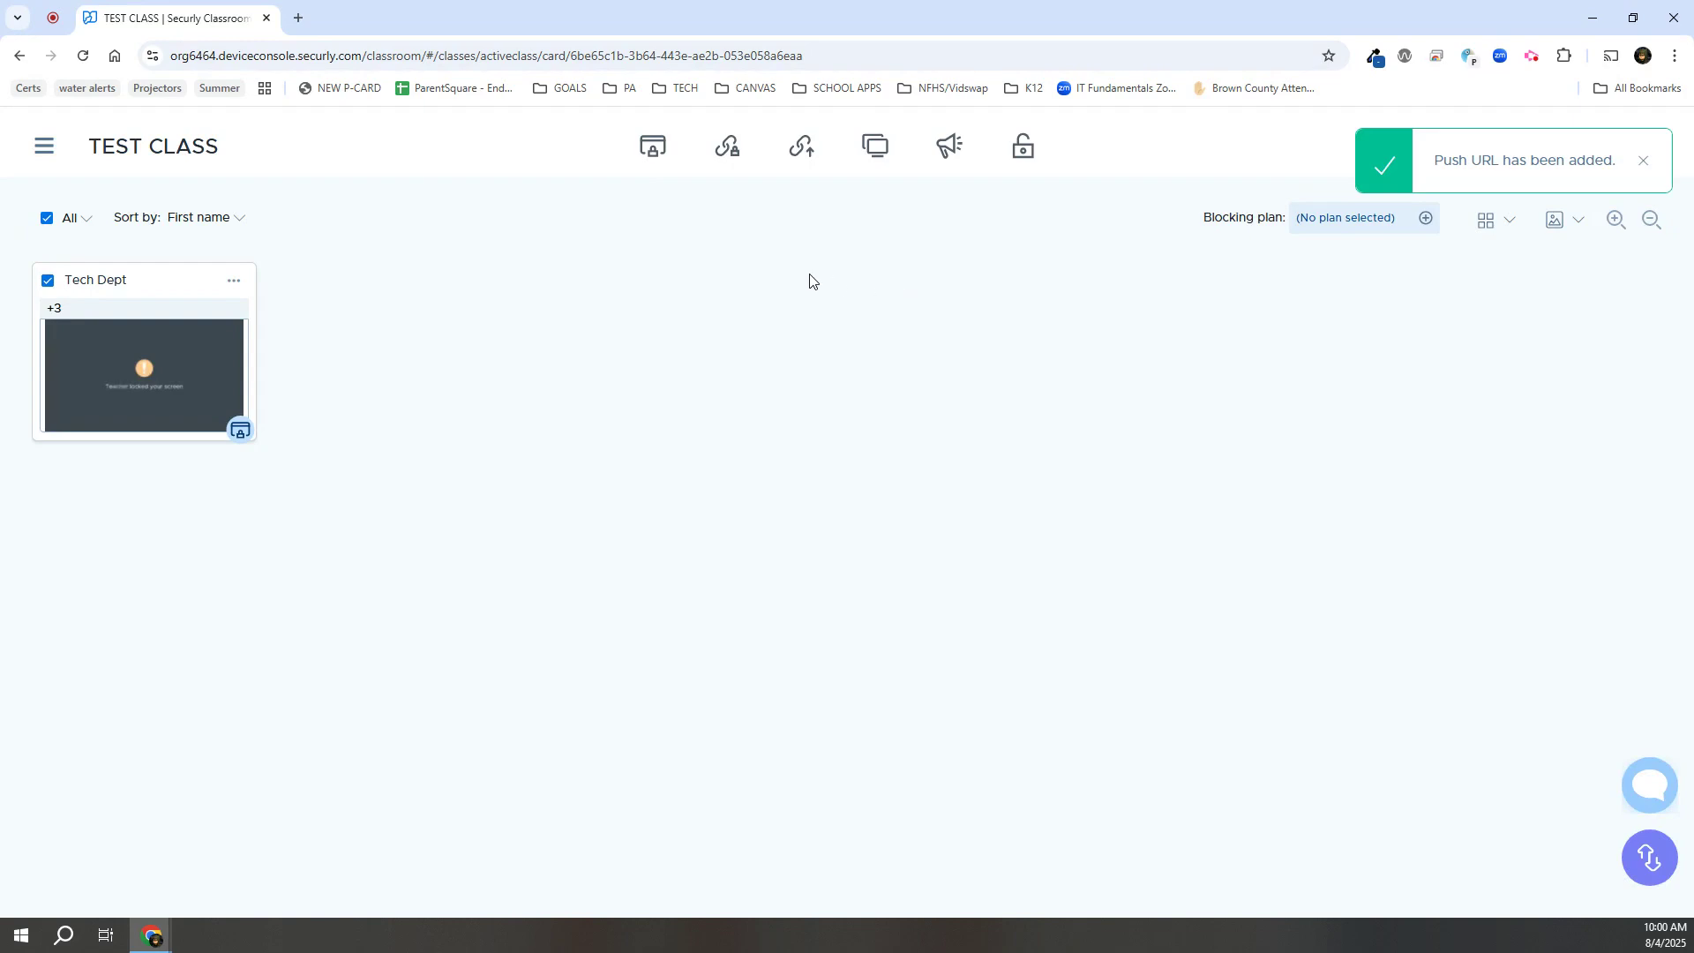
- Release the screen lock, site-lock the class to brownco.instructure.com, then release that site lock
{"action": "left_click", "coordinate": [1025, 150]}
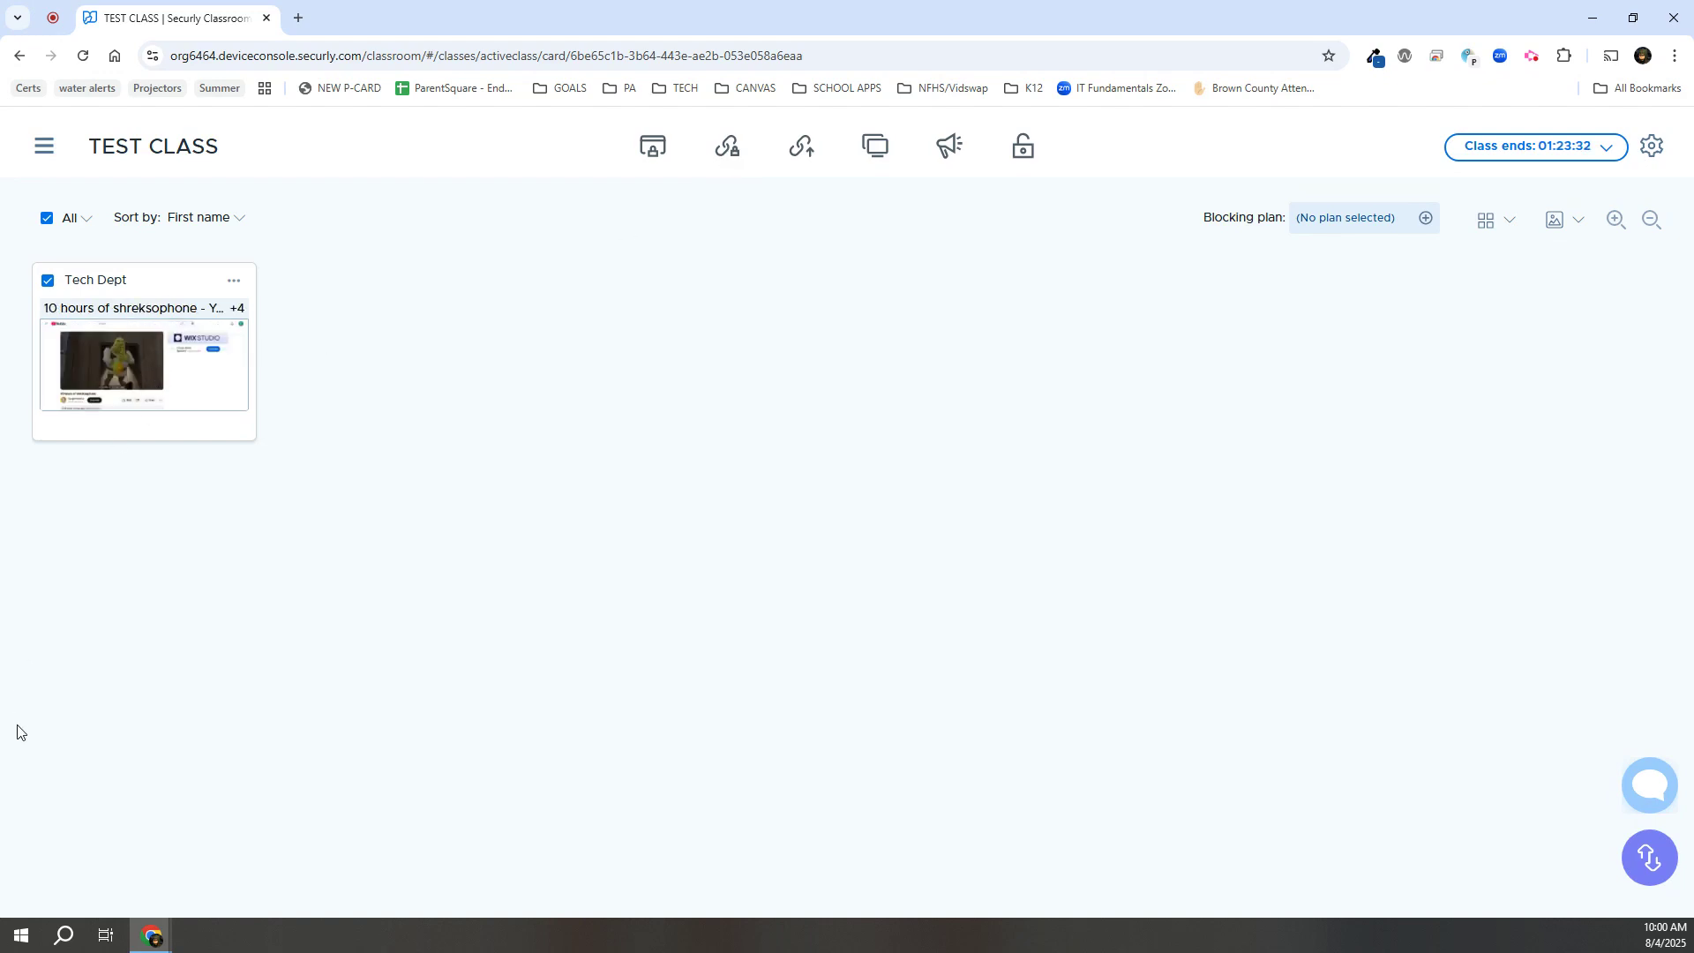
{"action": "left_click", "coordinate": [727, 152]}
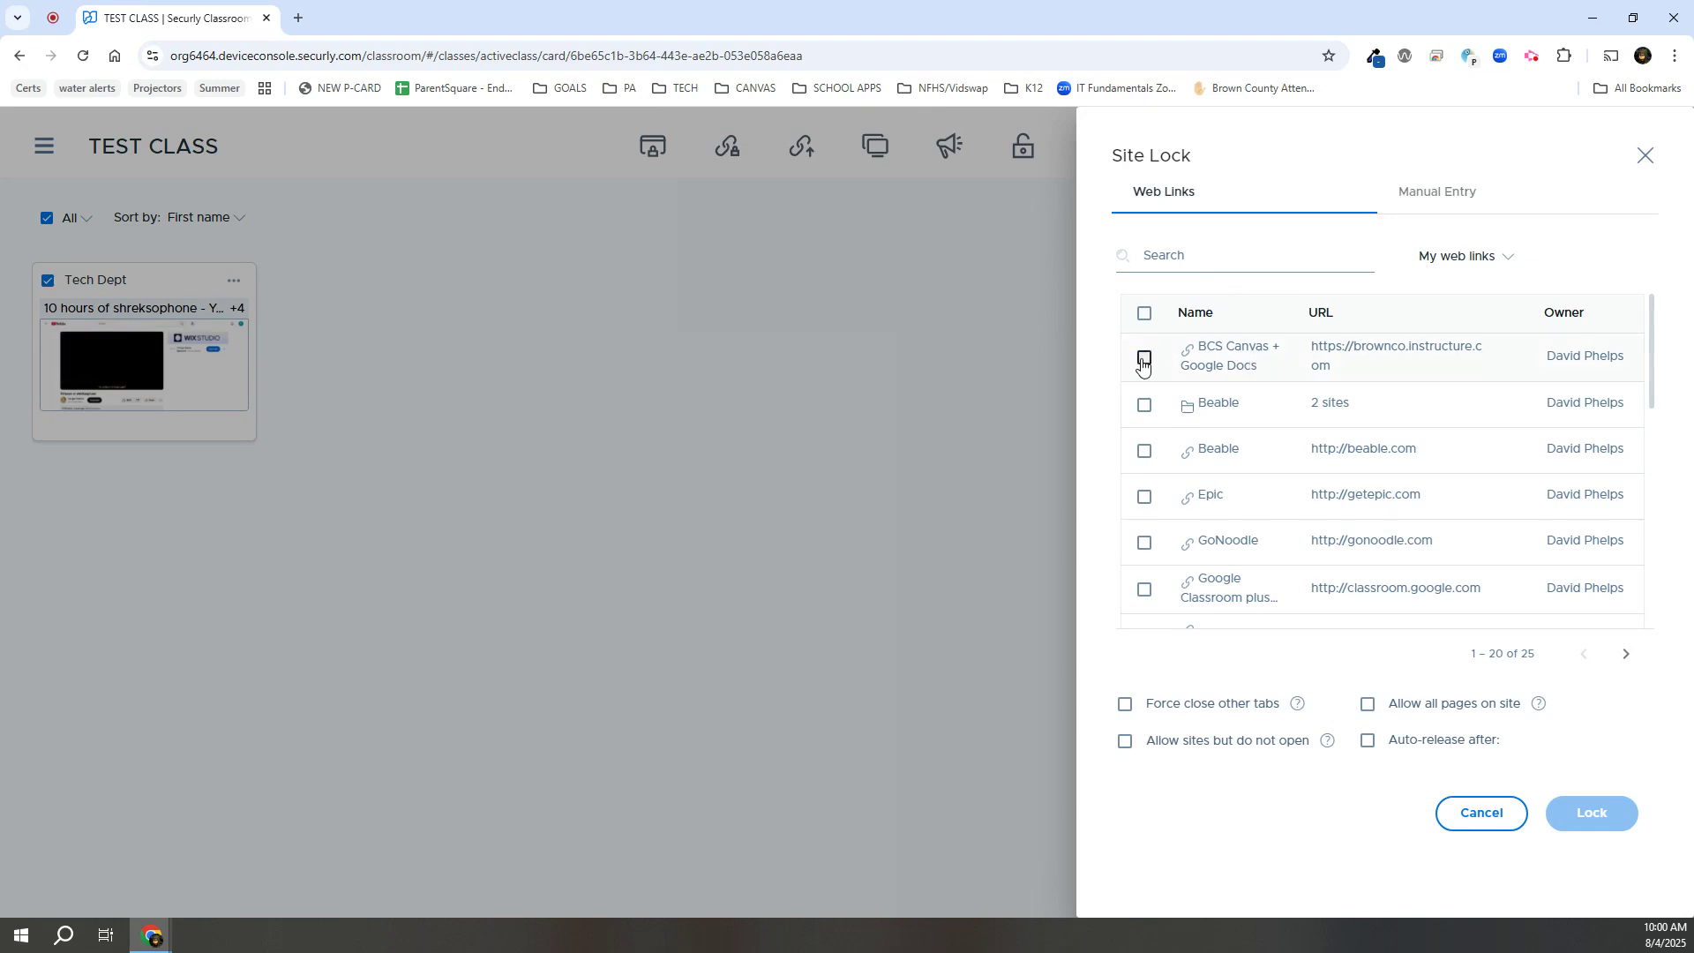
{"action": "left_click", "coordinate": [1430, 196]}
{"action": "left_click", "coordinate": [1229, 271]}
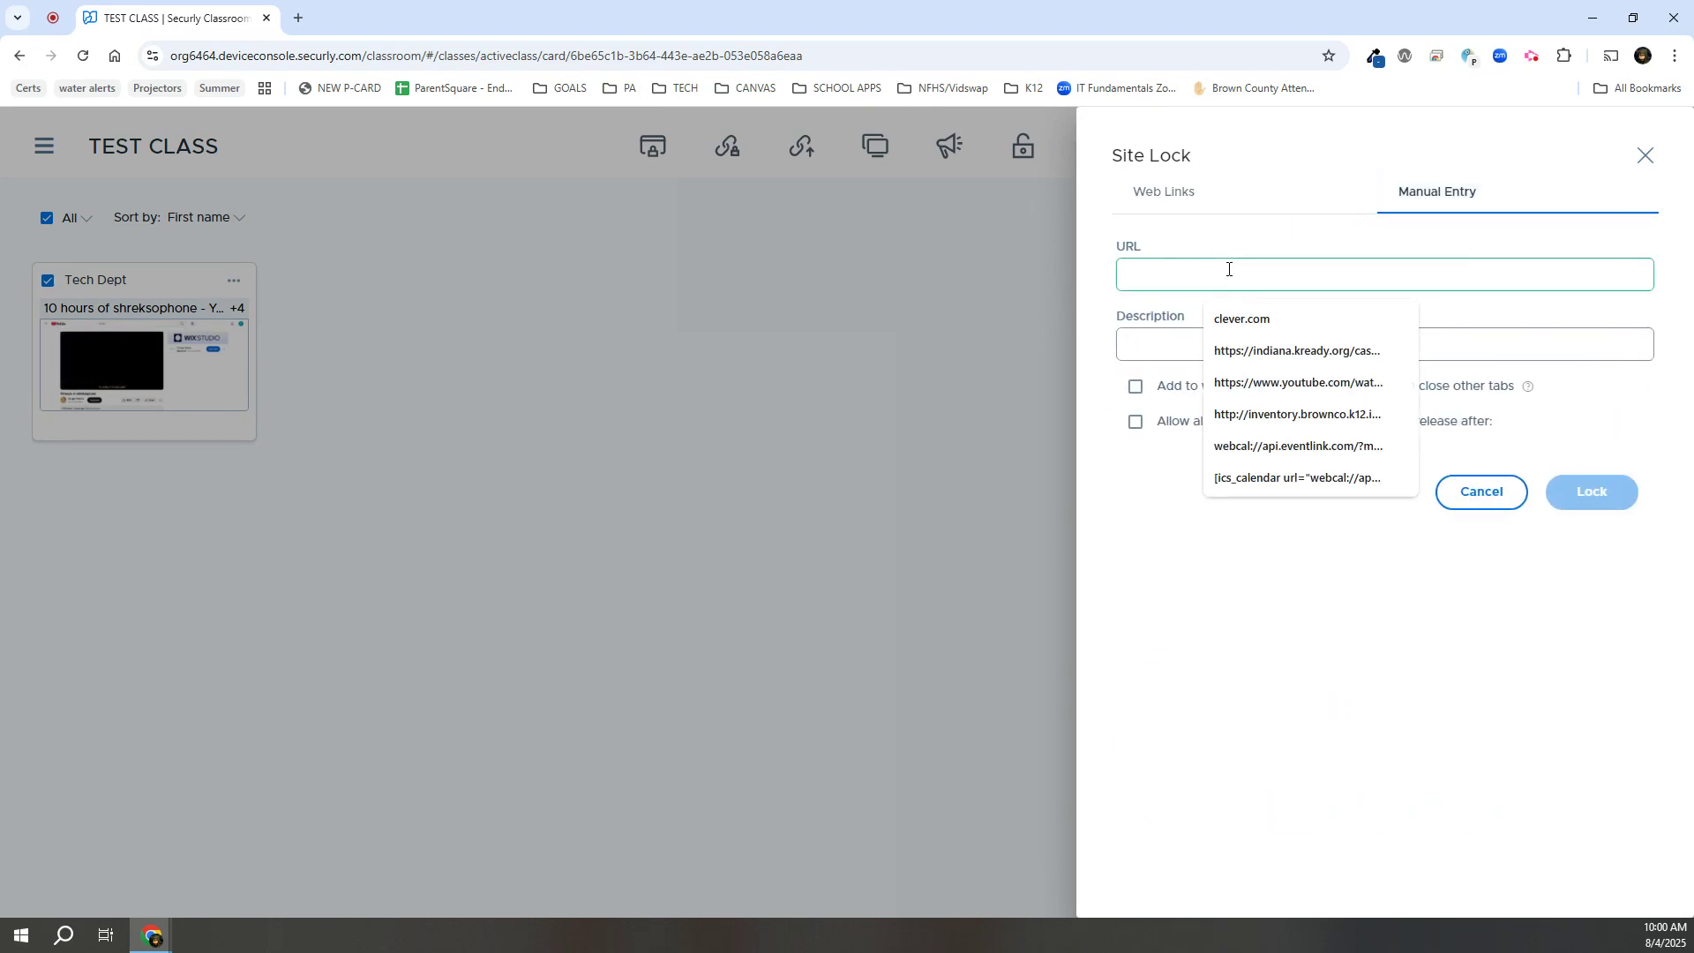
{"action": "type", "text": "brownco.instructure.com"}
{"action": "left_click", "coordinate": [1251, 320]}
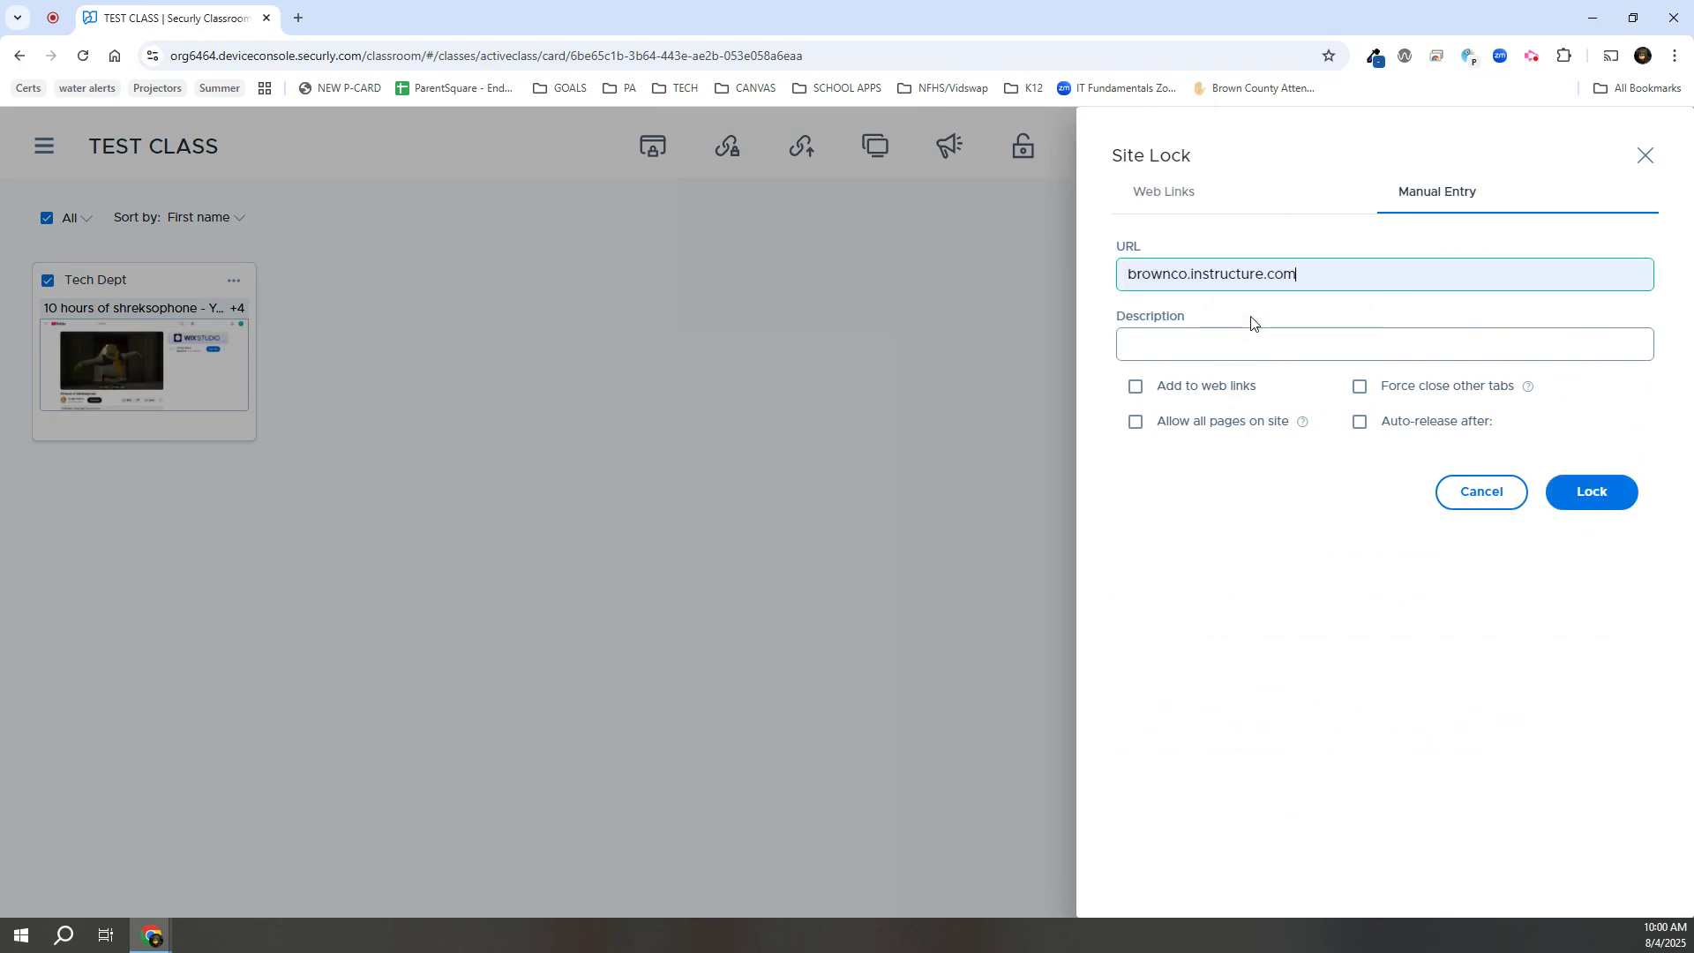
{"action": "left_click", "coordinate": [1584, 496]}
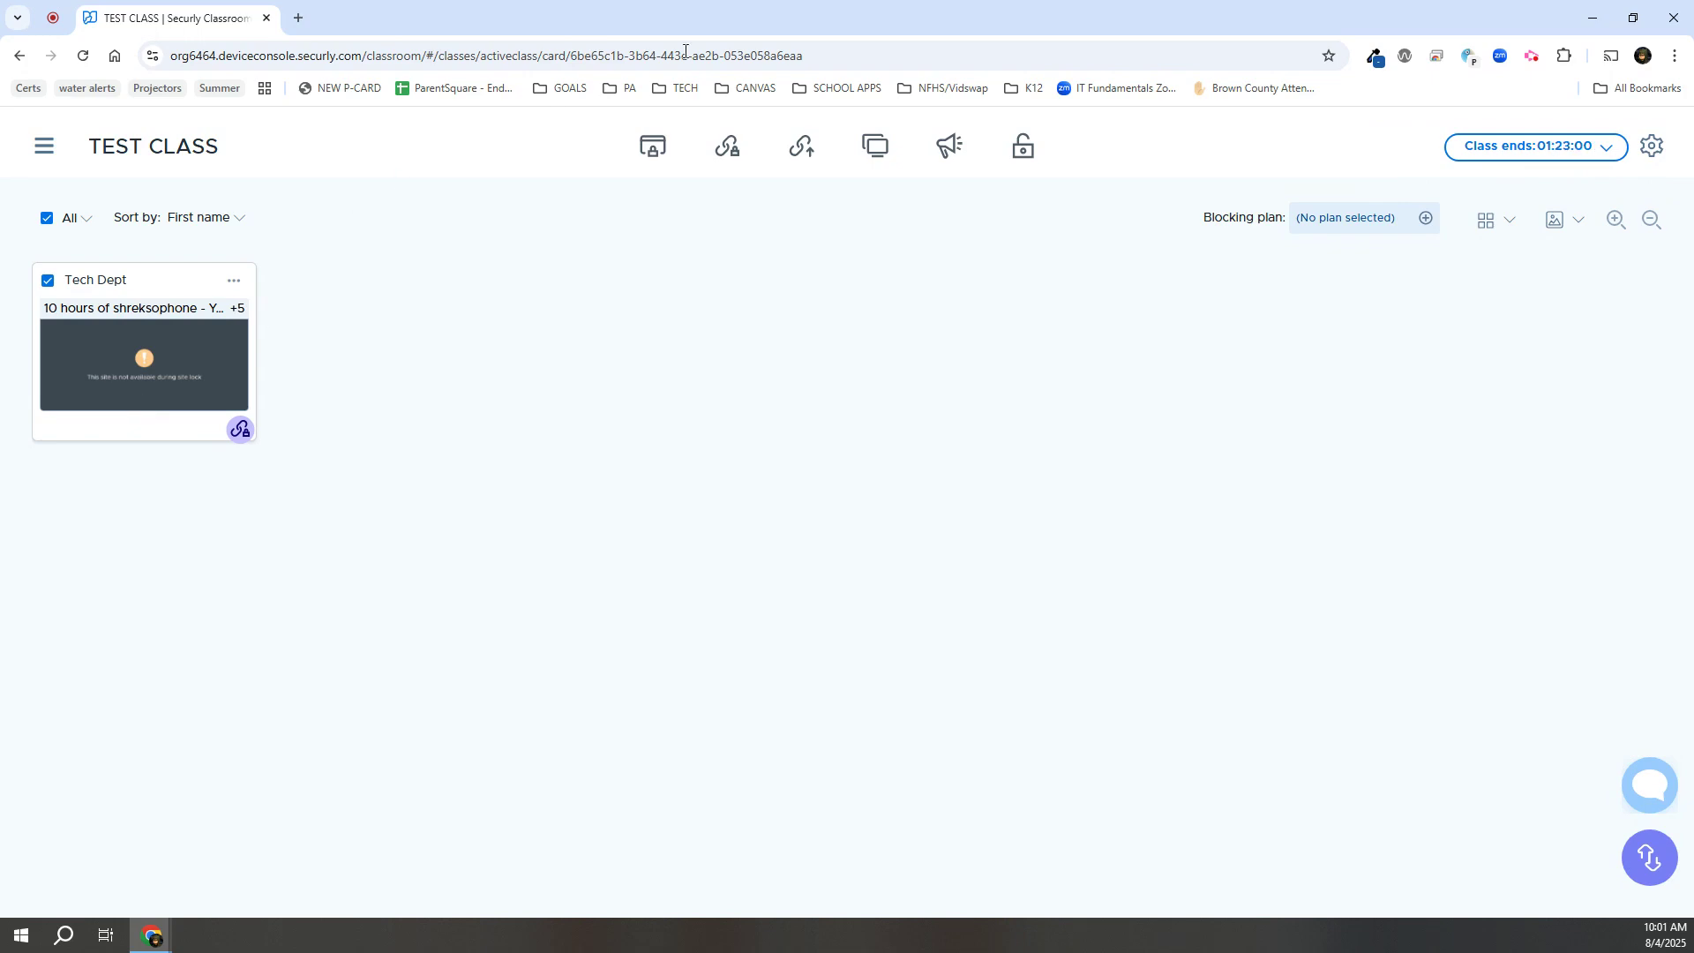
{"action": "left_click", "coordinate": [1029, 149]}
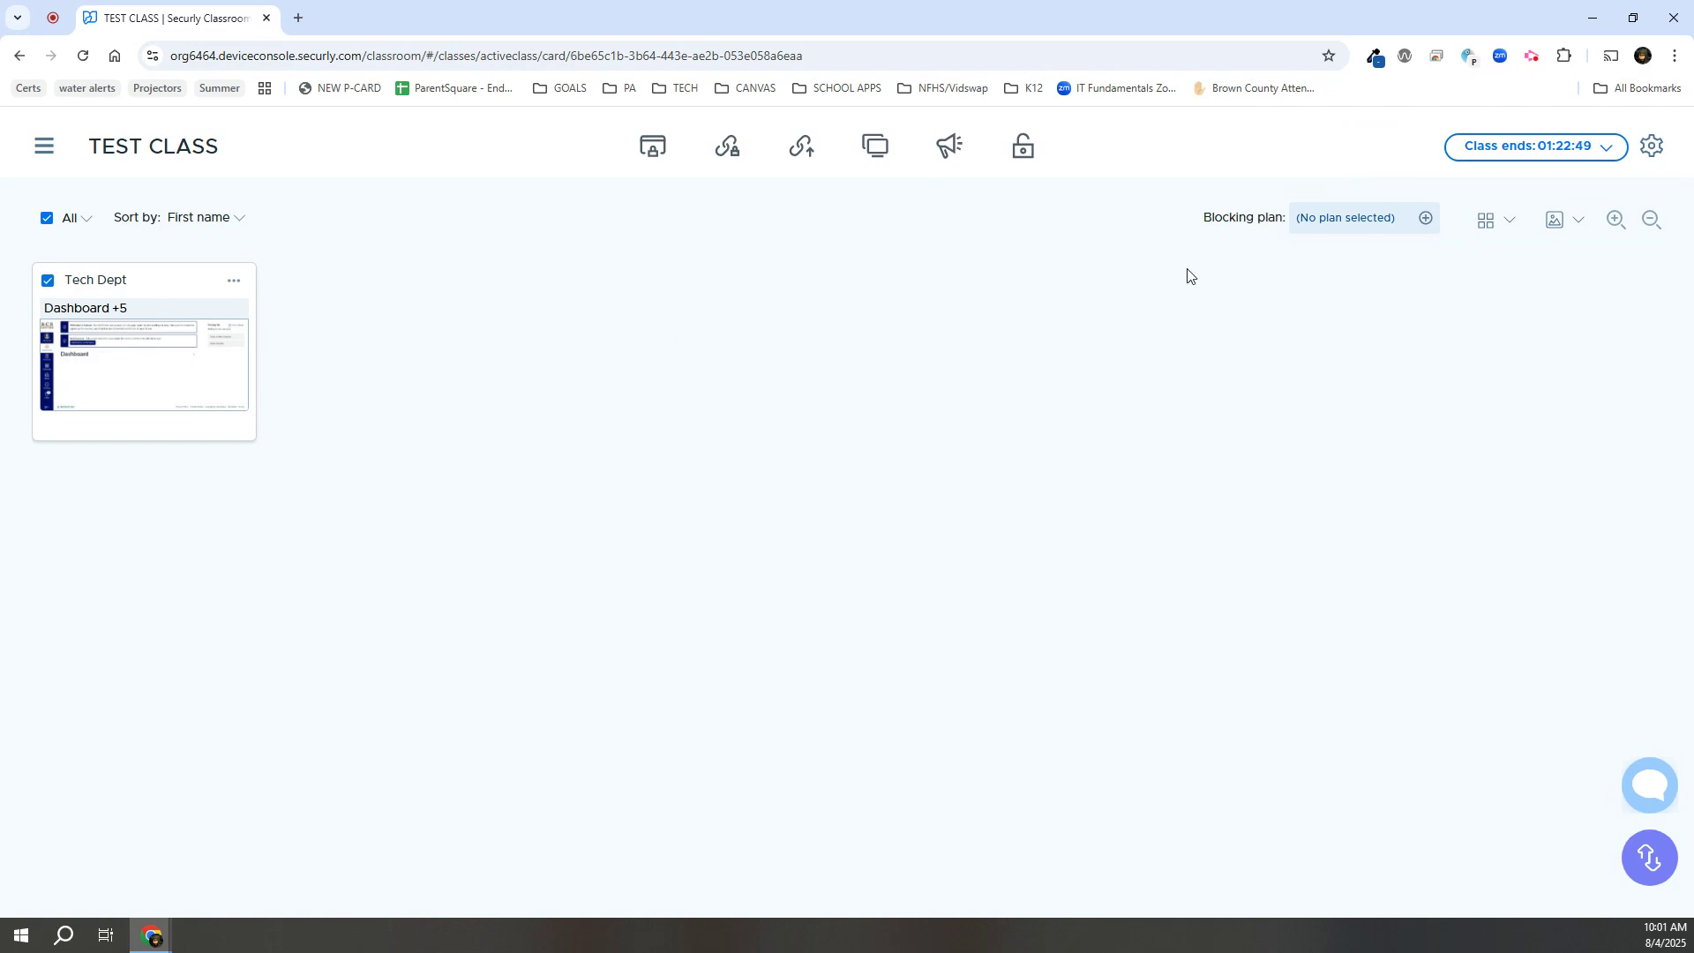
{"action": "left_click", "coordinate": [1508, 231]}
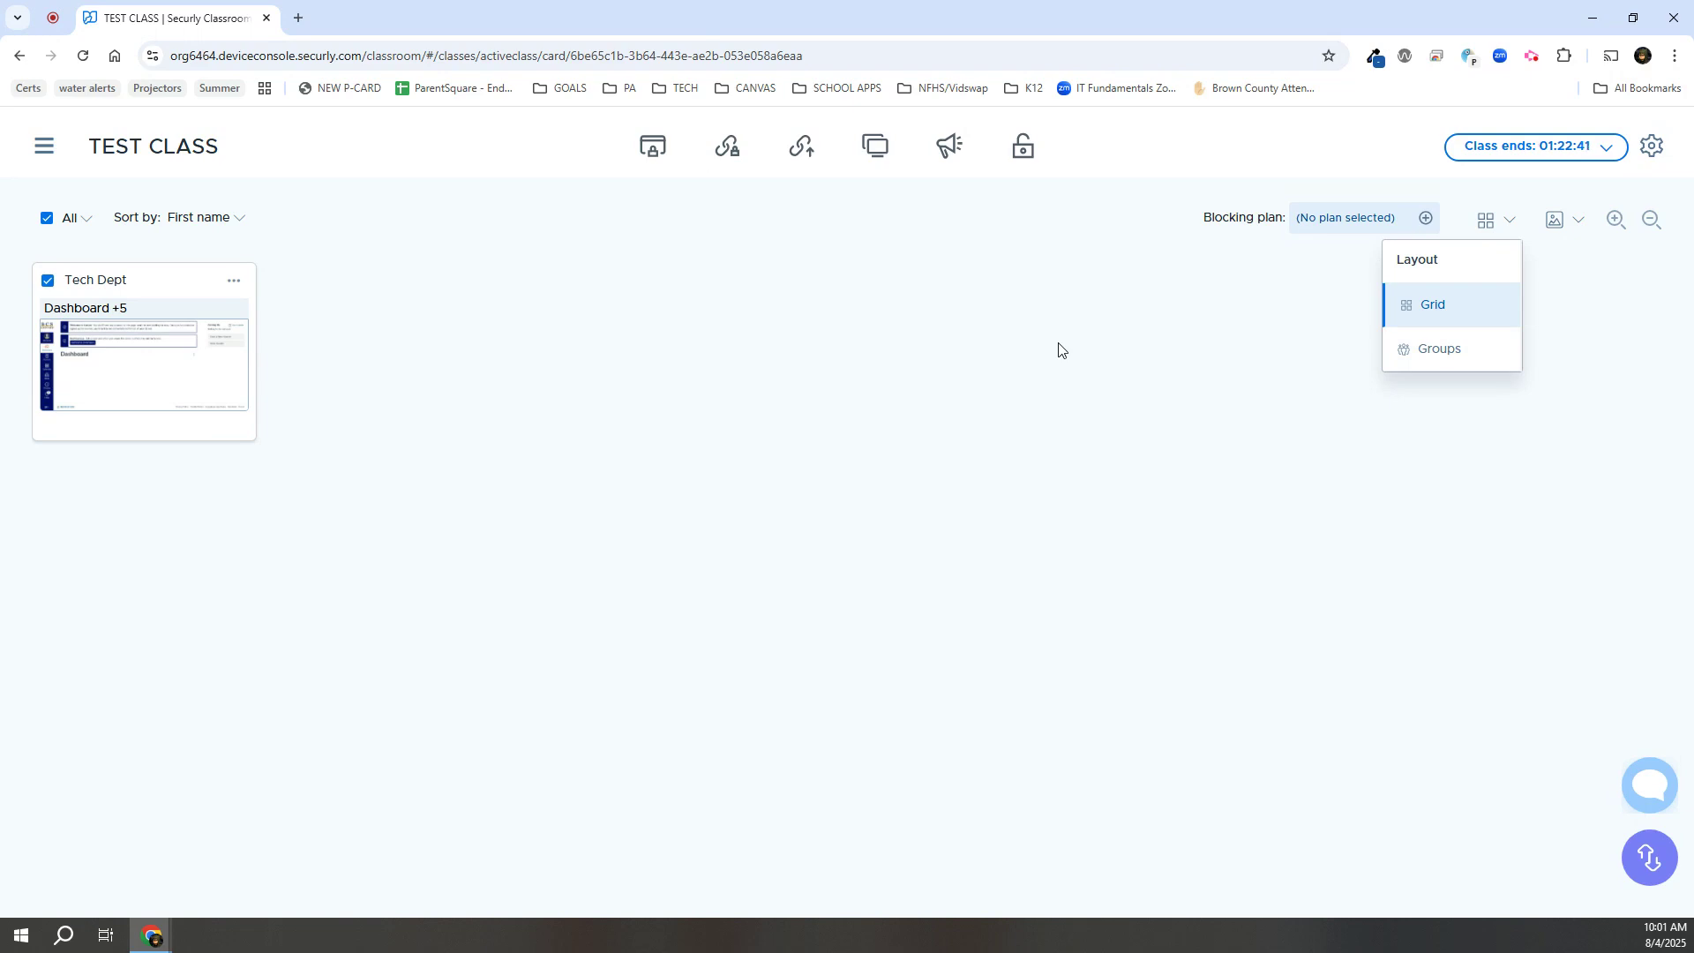
{"action": "left_click", "coordinate": [978, 327]}
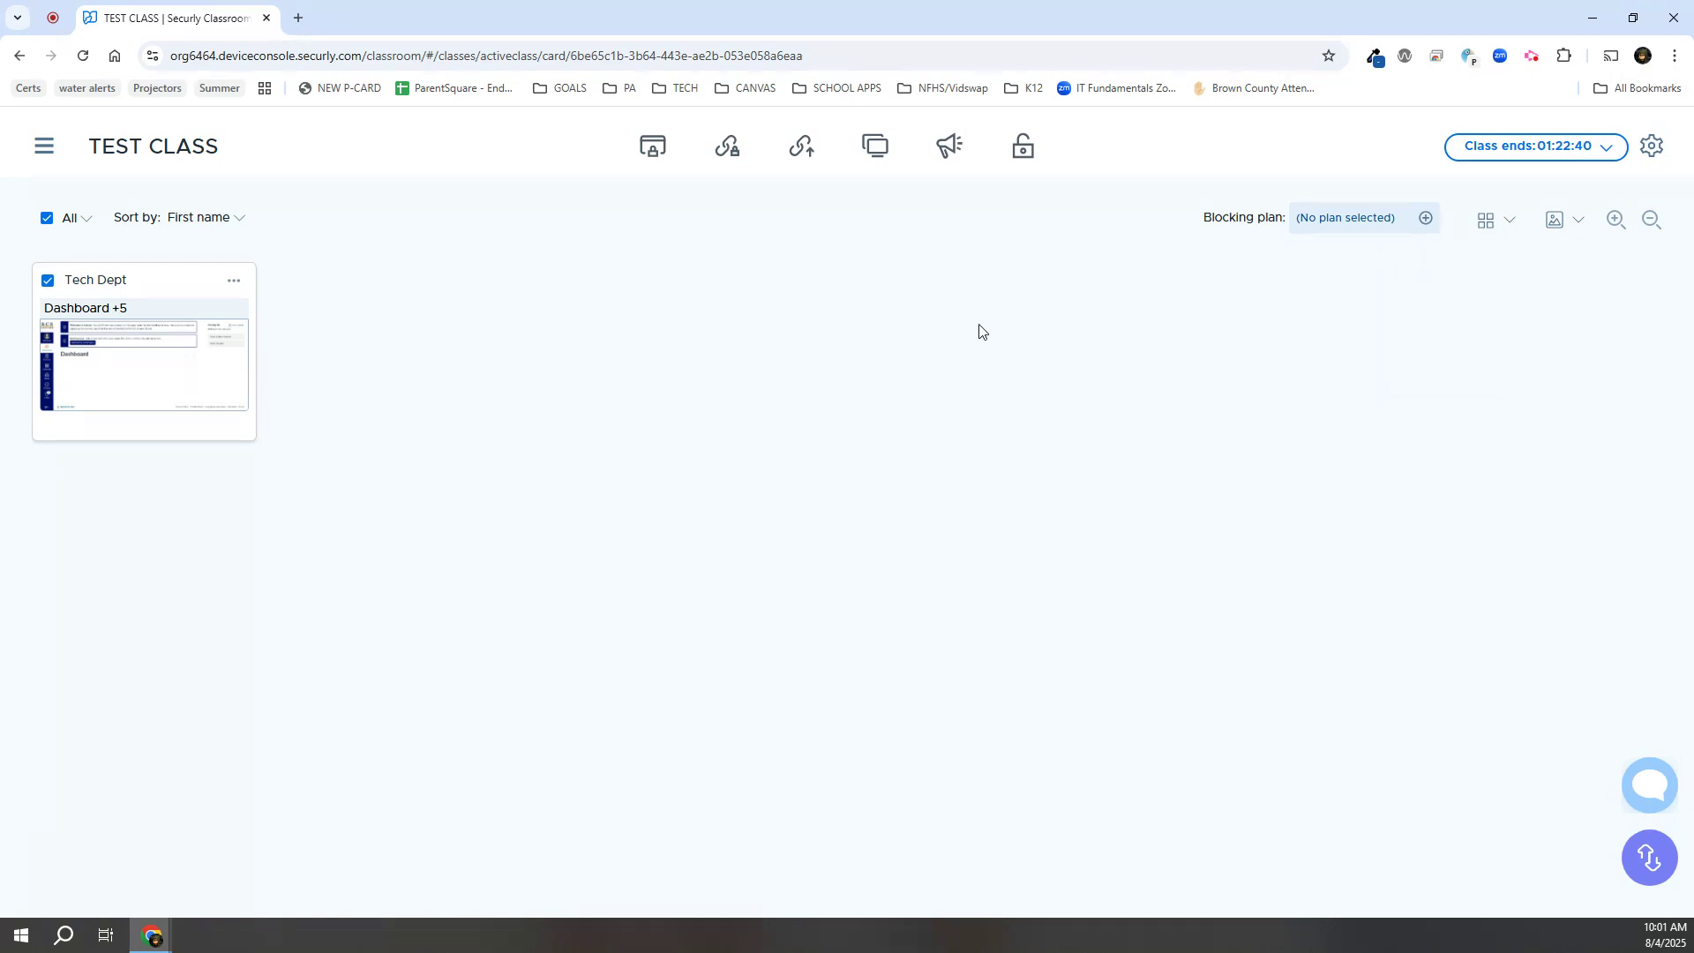
{"action": "left_click", "coordinate": [1558, 226]}
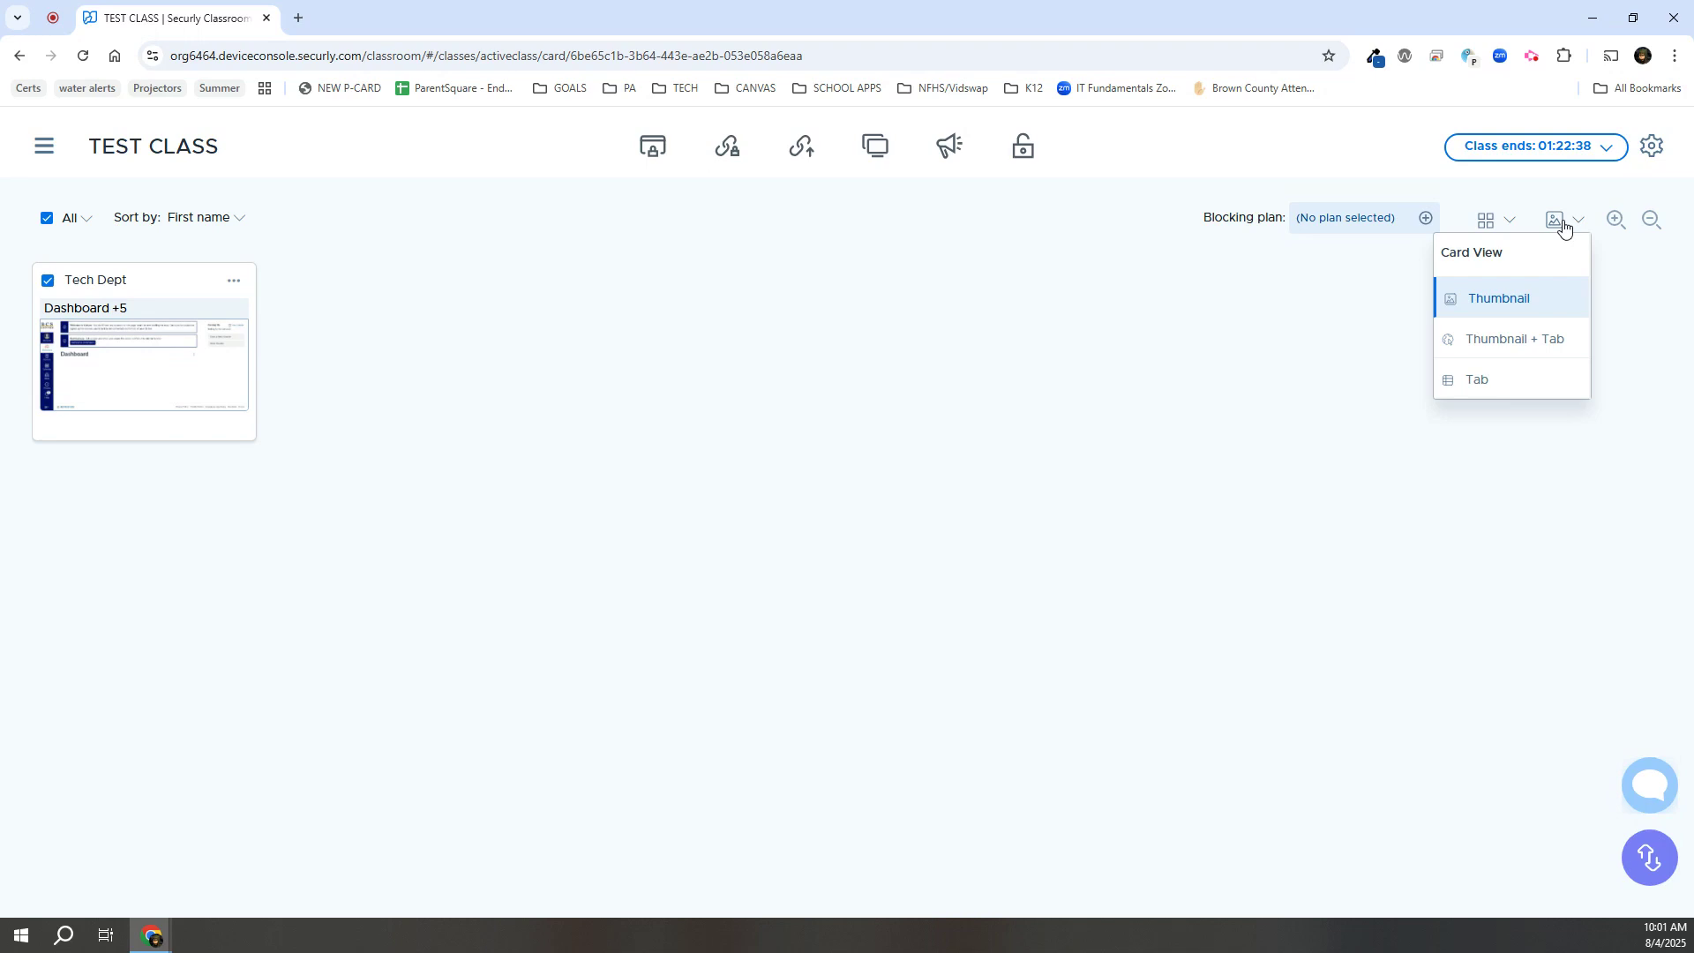
{"action": "left_click", "coordinate": [1492, 346]}
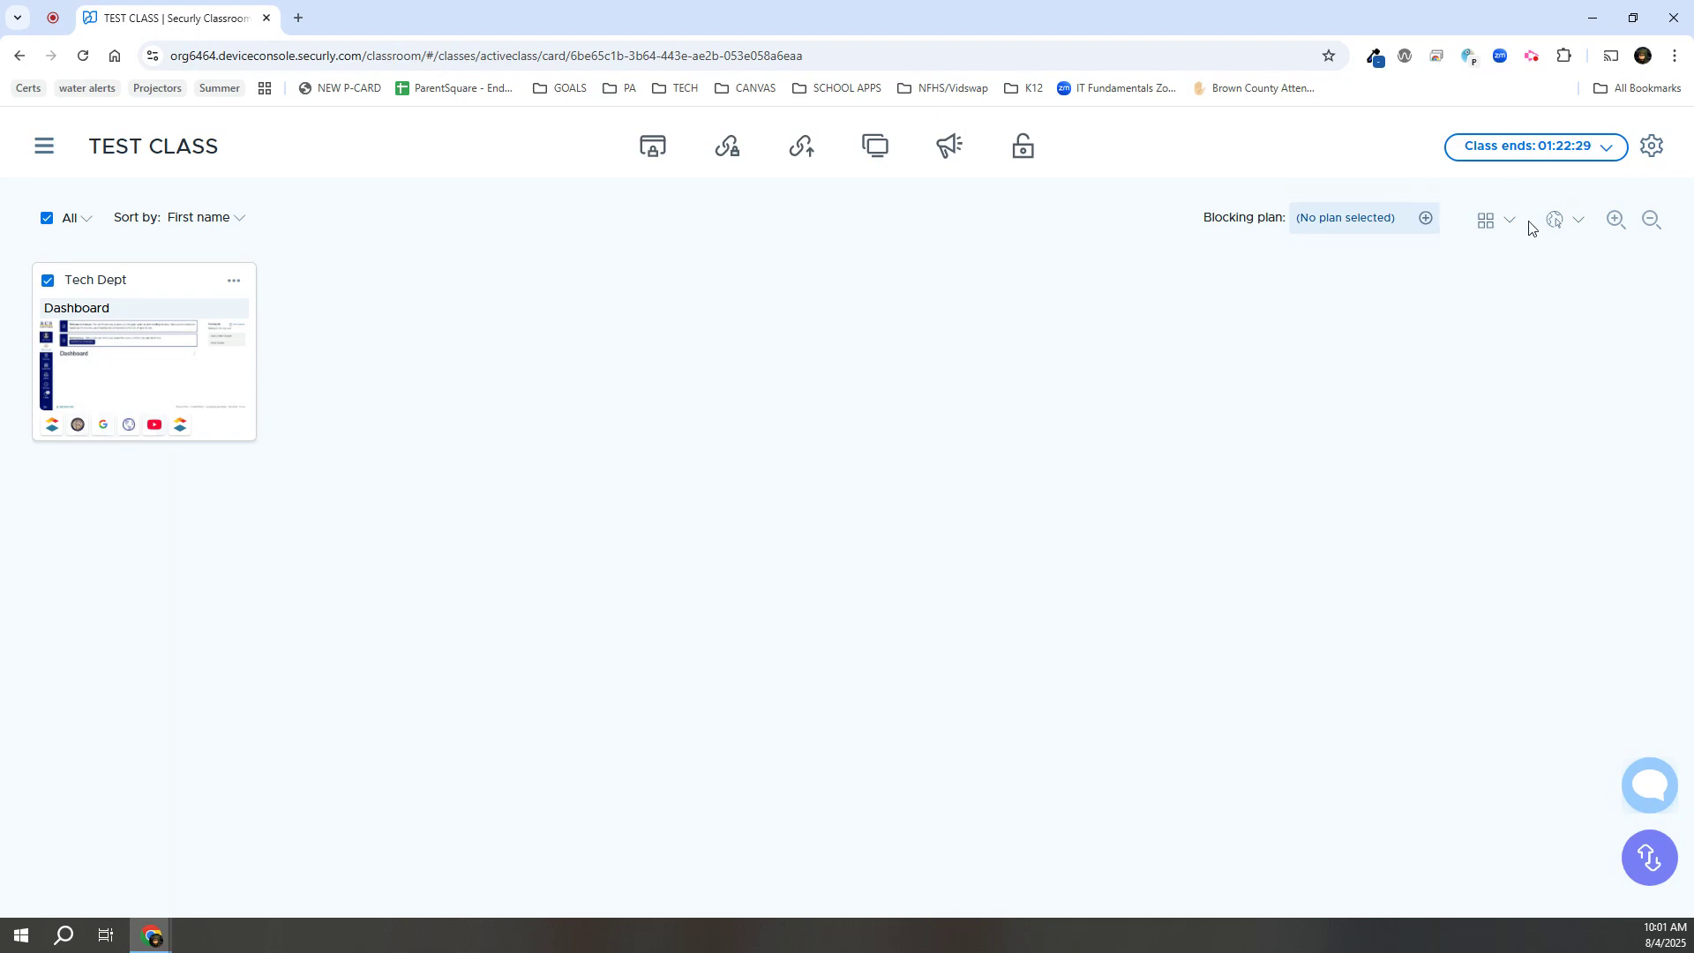
{"action": "left_click", "coordinate": [1556, 222]}
{"action": "left_click", "coordinate": [1522, 379]}
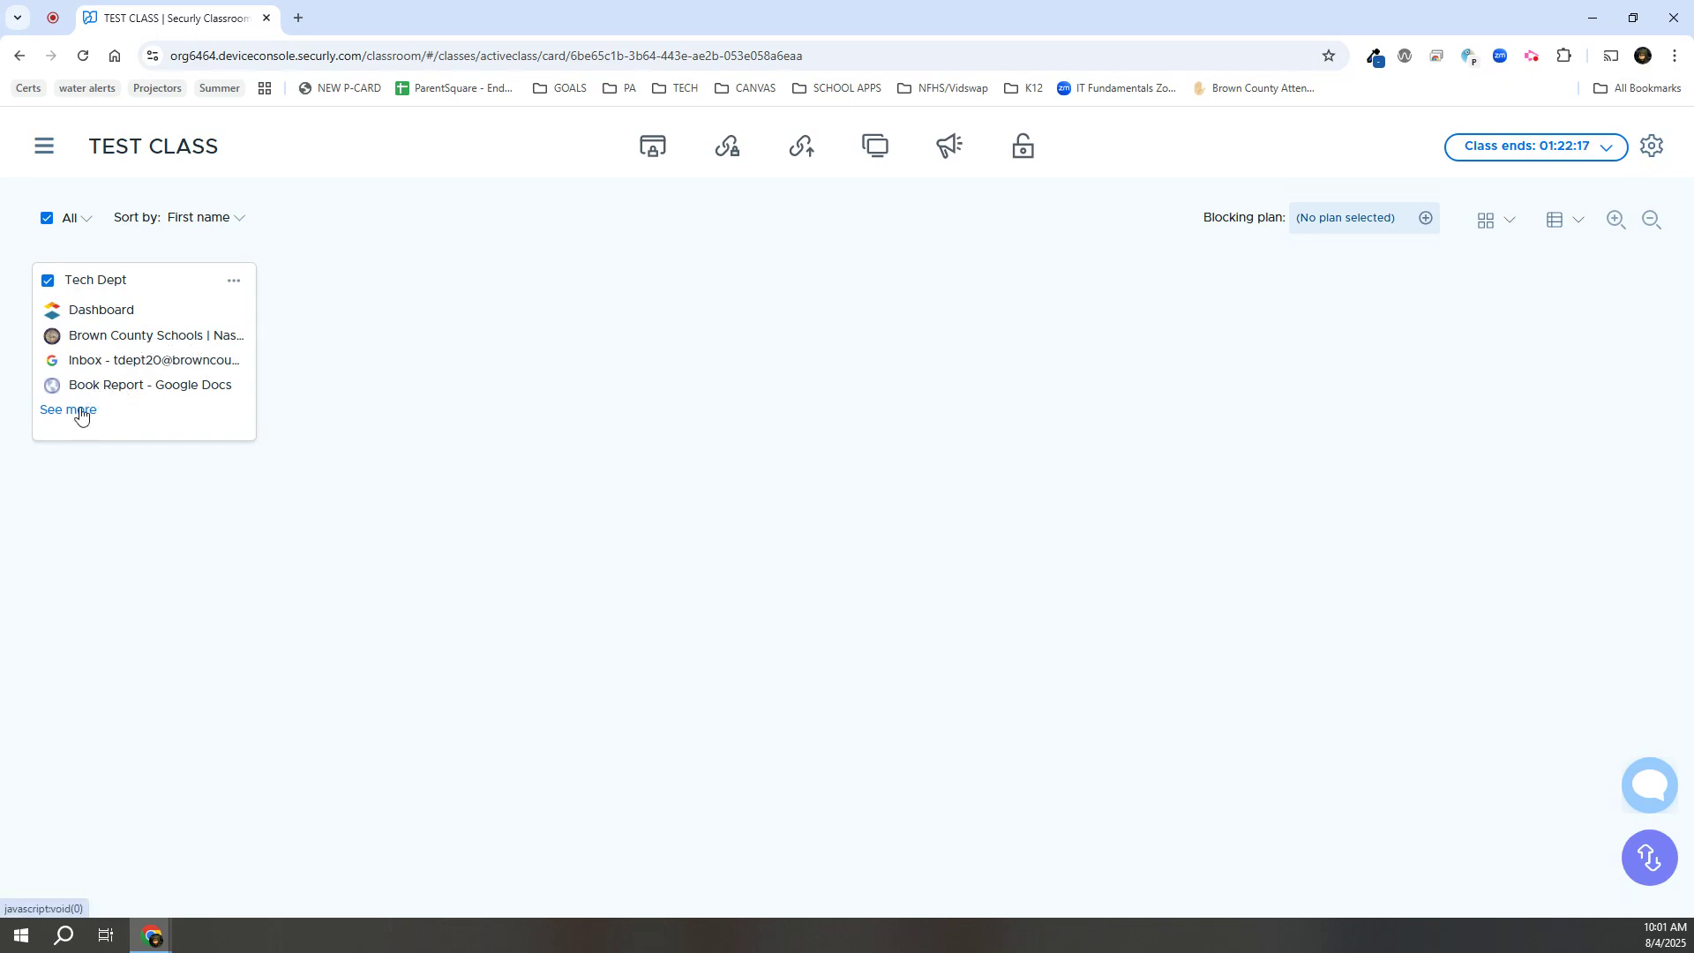
{"action": "left_click", "coordinate": [1557, 225]}
{"action": "left_click", "coordinate": [1507, 294]}
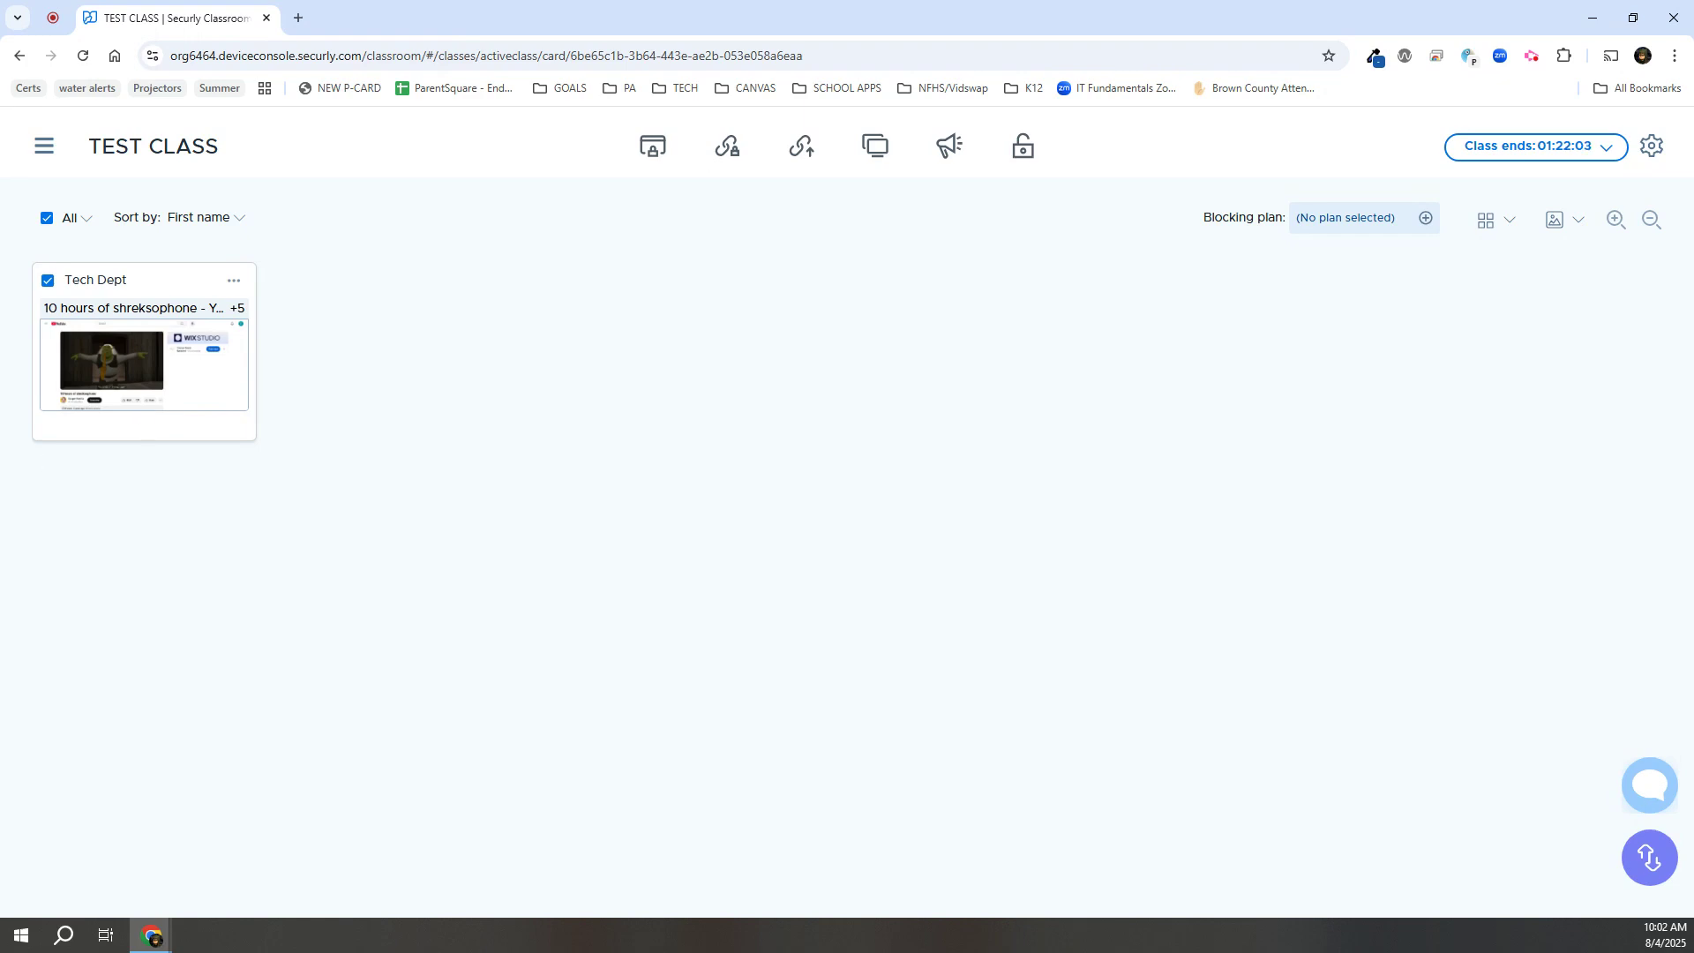
- Open the Tech Dept device's detail view showing its live YouTube screen and six open tabs
{"action": "left_click", "coordinate": [180, 367]}
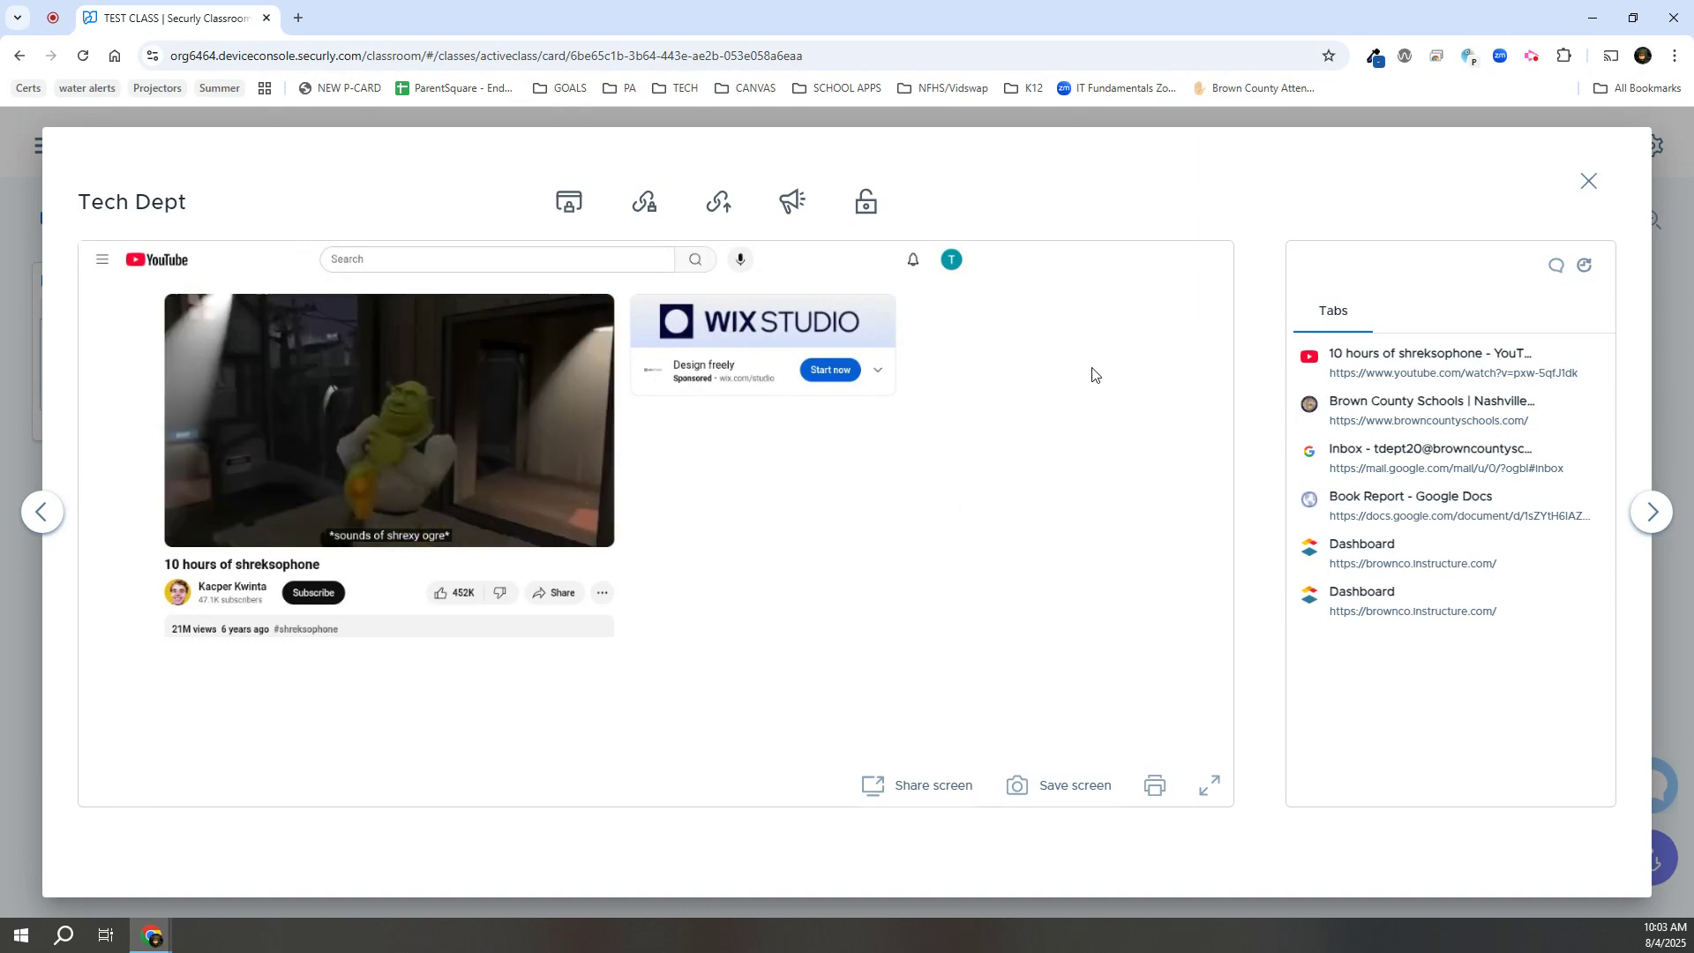
- Close the device view, check class settings and blocking plans unchanged, then choose Stop Class
{"action": "left_click", "coordinate": [1589, 185]}
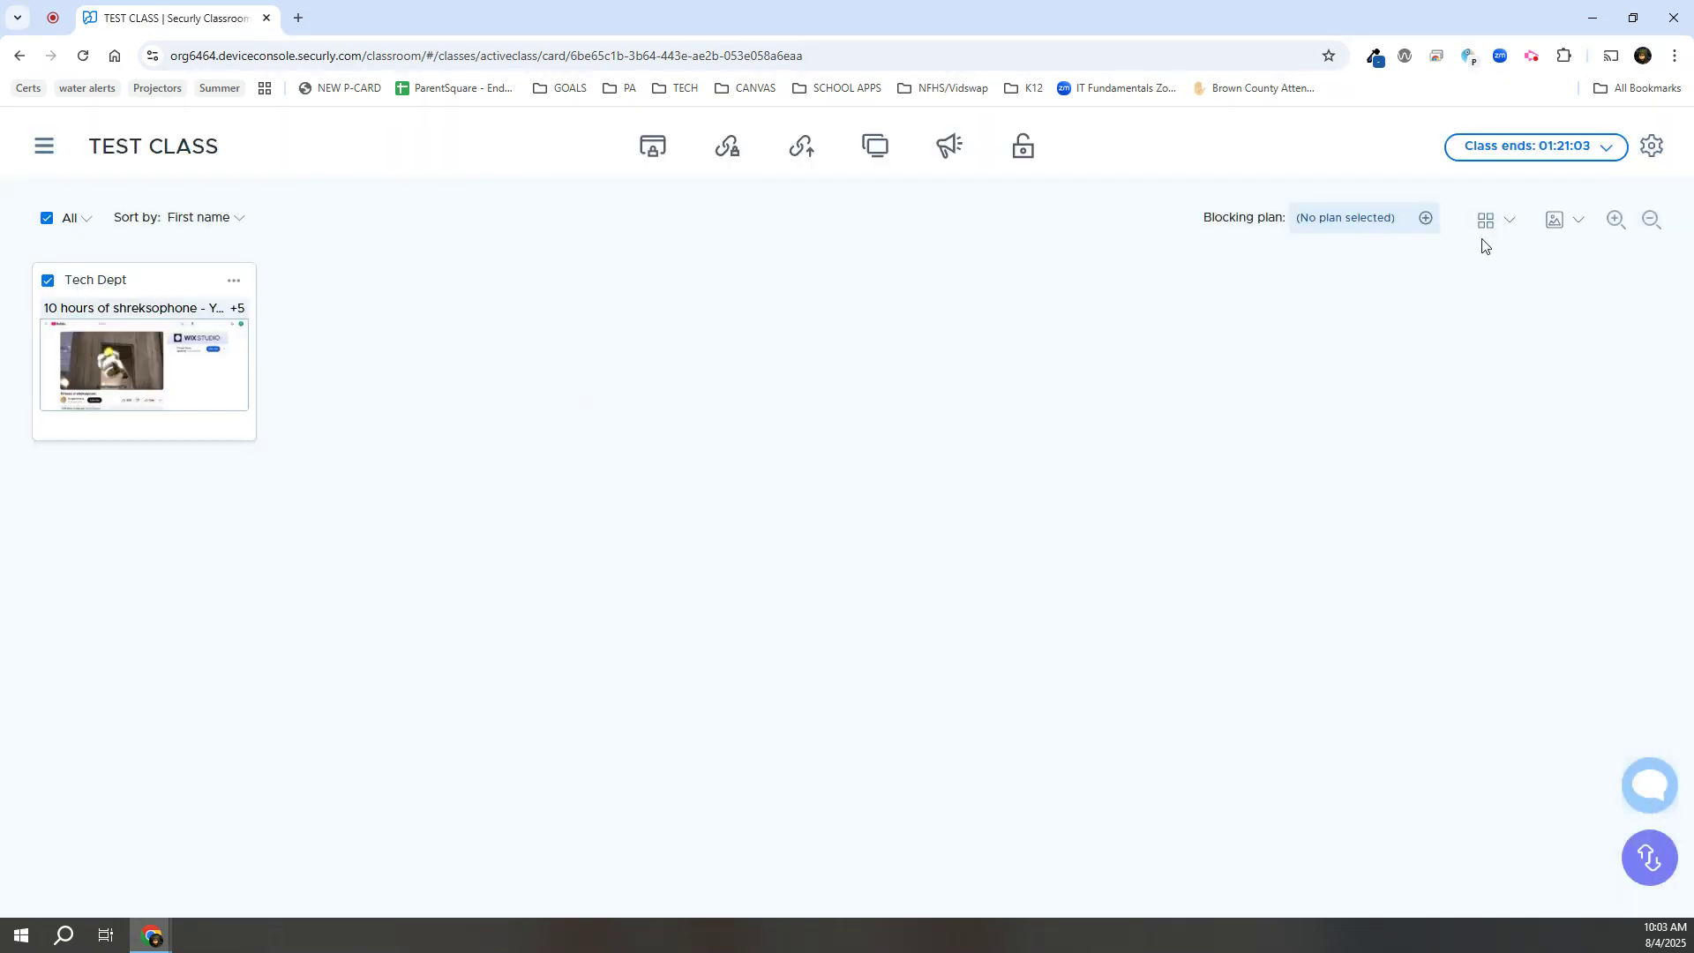
{"action": "left_click", "coordinate": [1661, 155]}
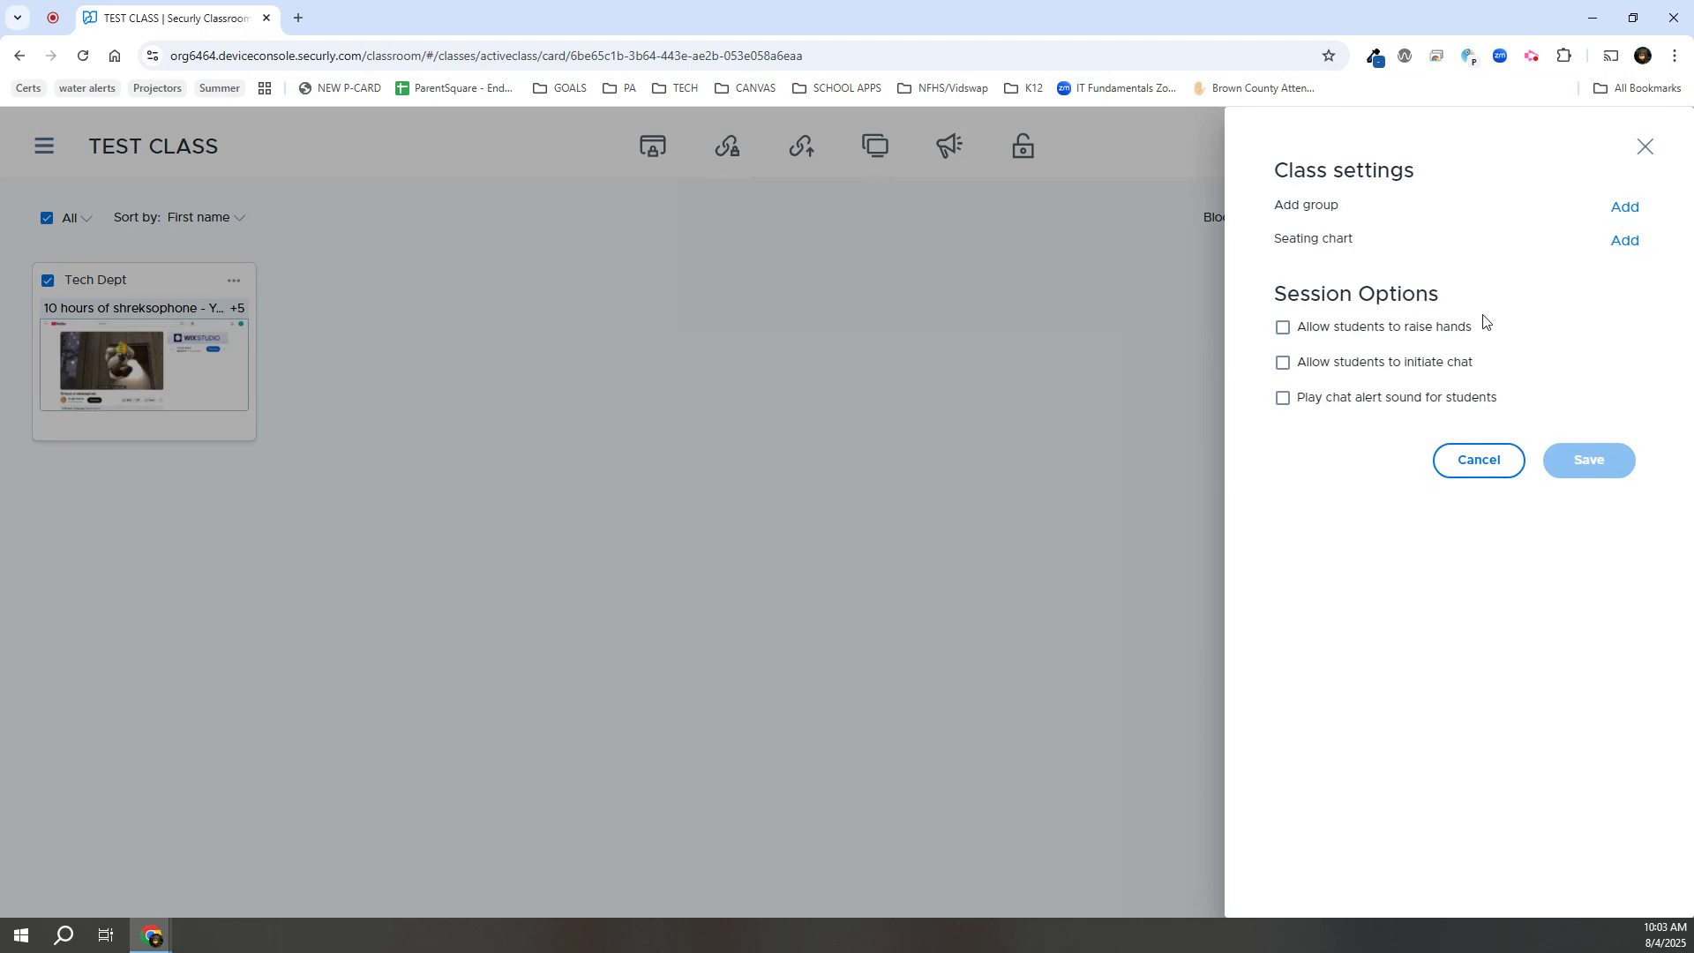
{"action": "left_click", "coordinate": [1646, 146]}
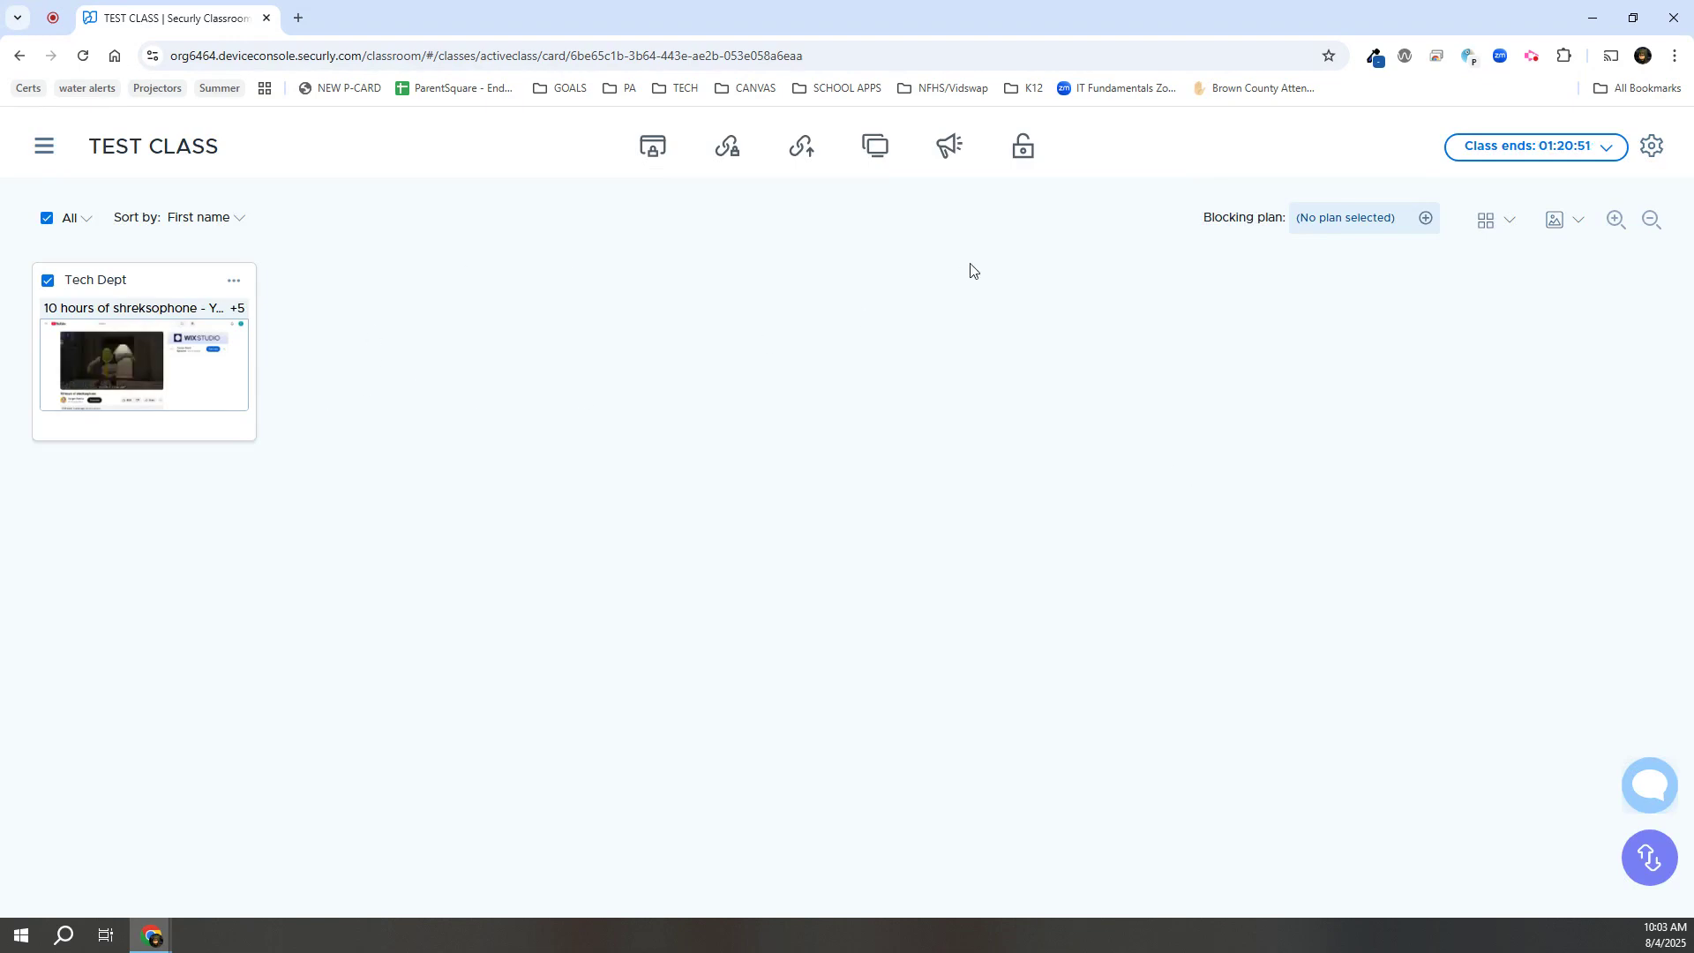
{"action": "left_click", "coordinate": [1426, 220]}
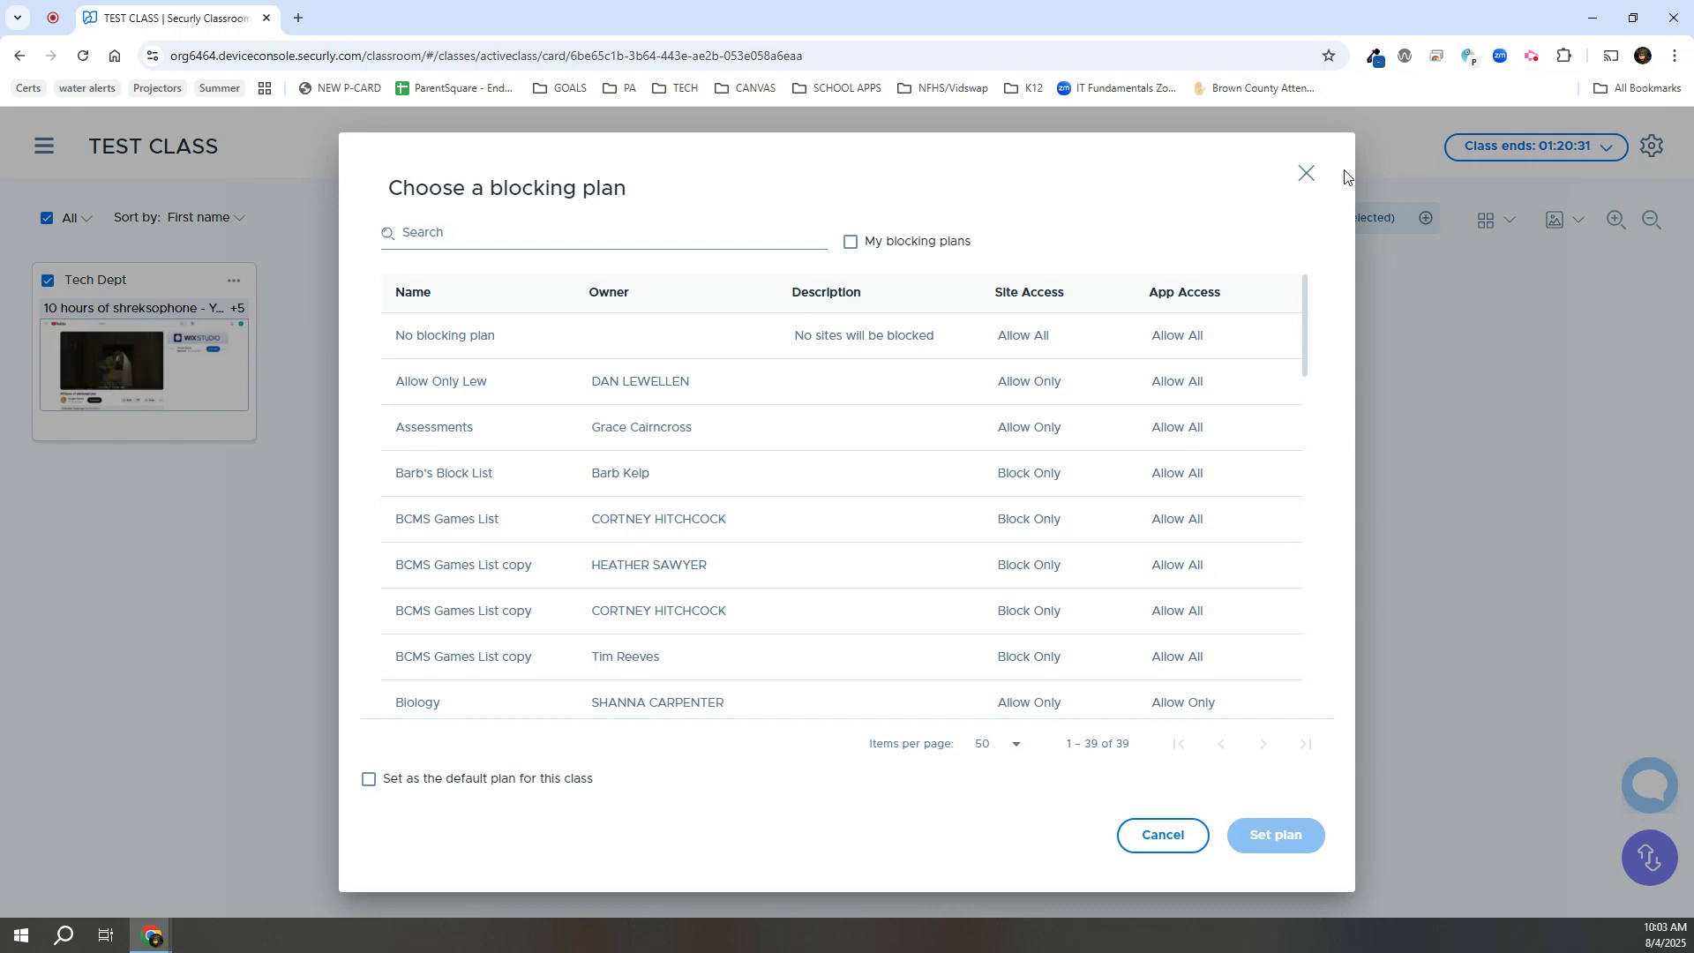
{"action": "left_click", "coordinate": [1307, 173]}
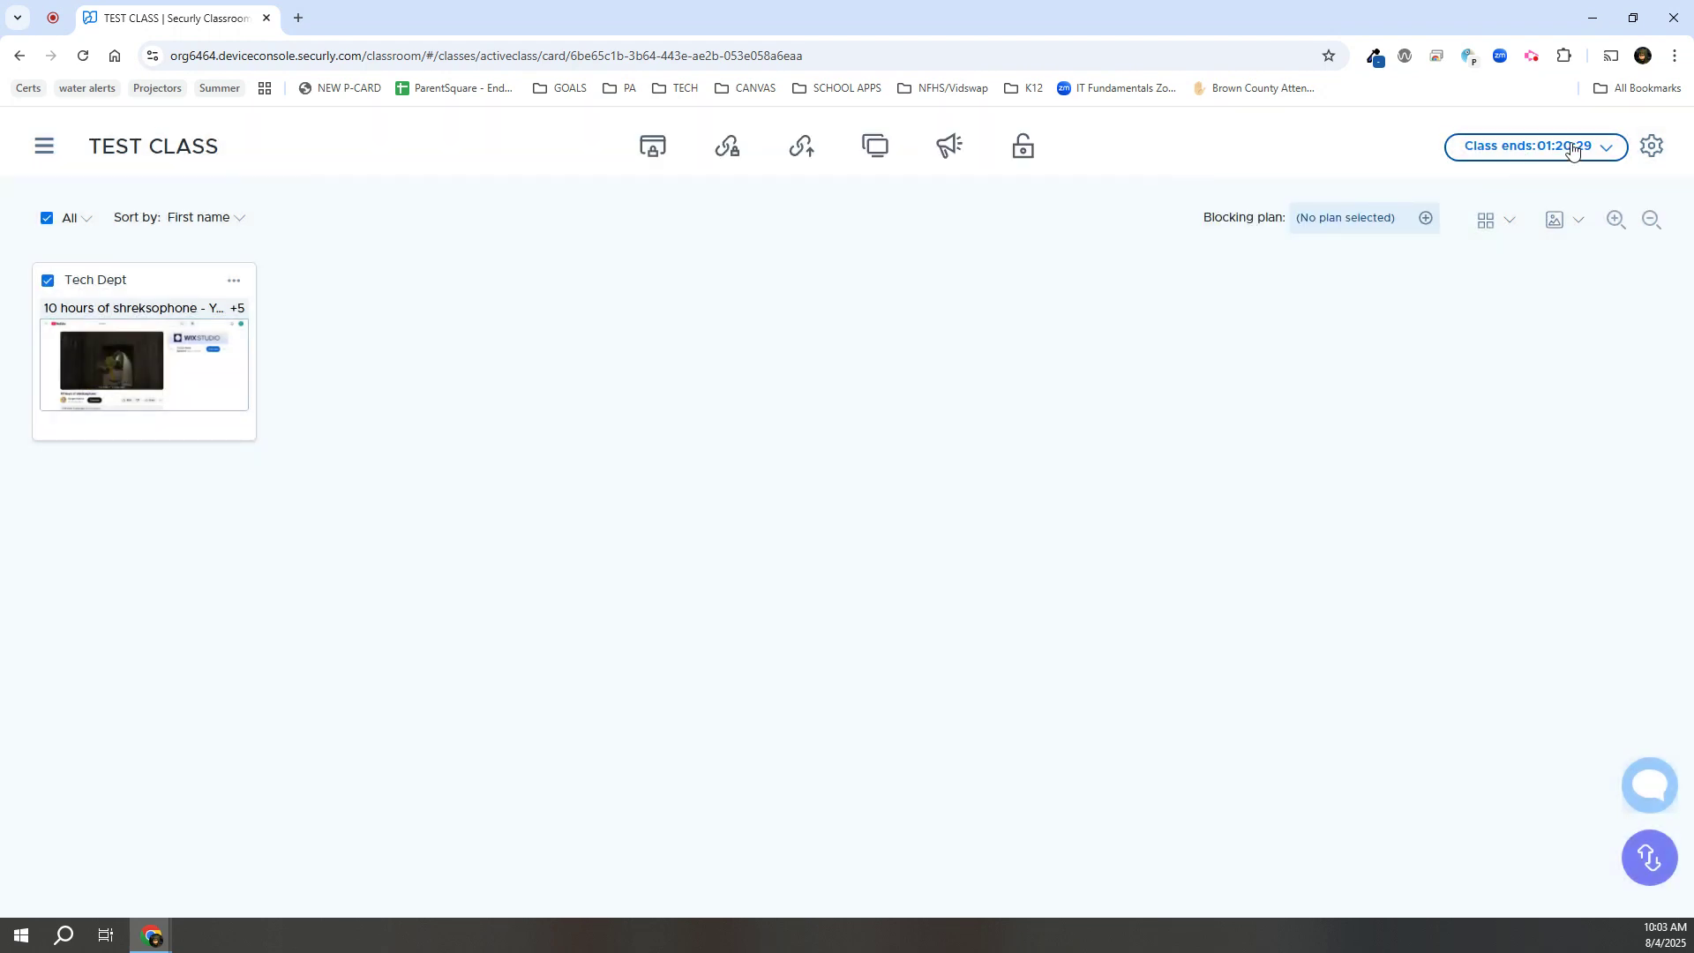
{"action": "left_click", "coordinate": [1609, 152]}
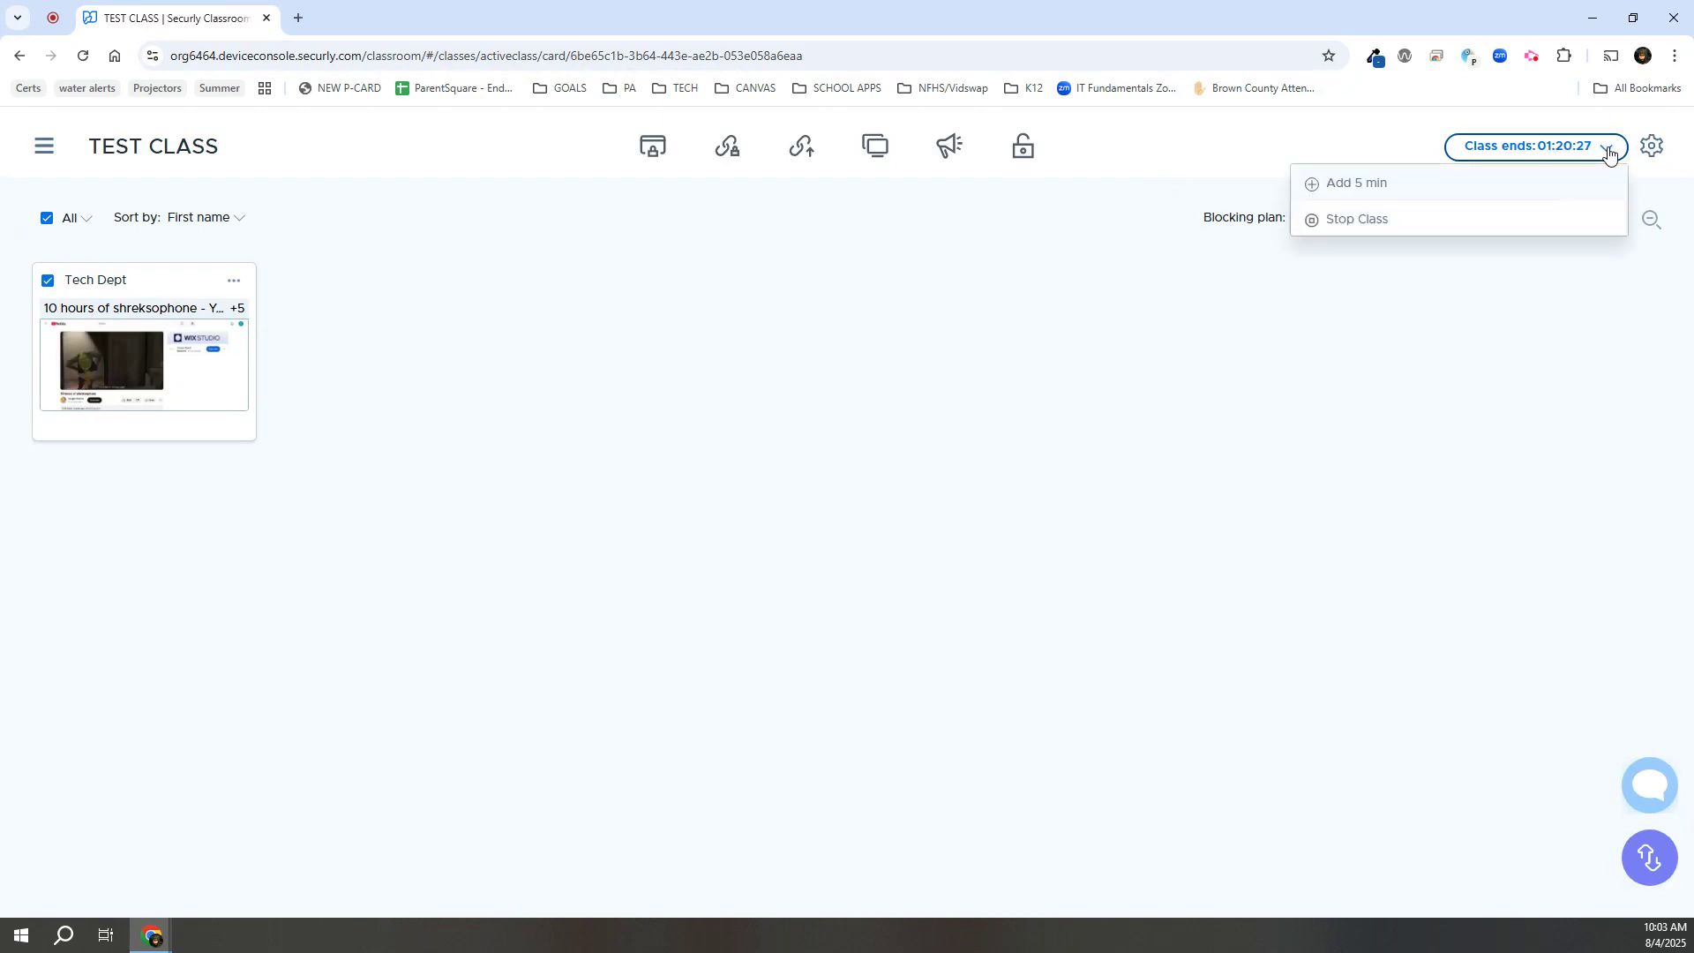
{"action": "left_click", "coordinate": [1373, 226]}
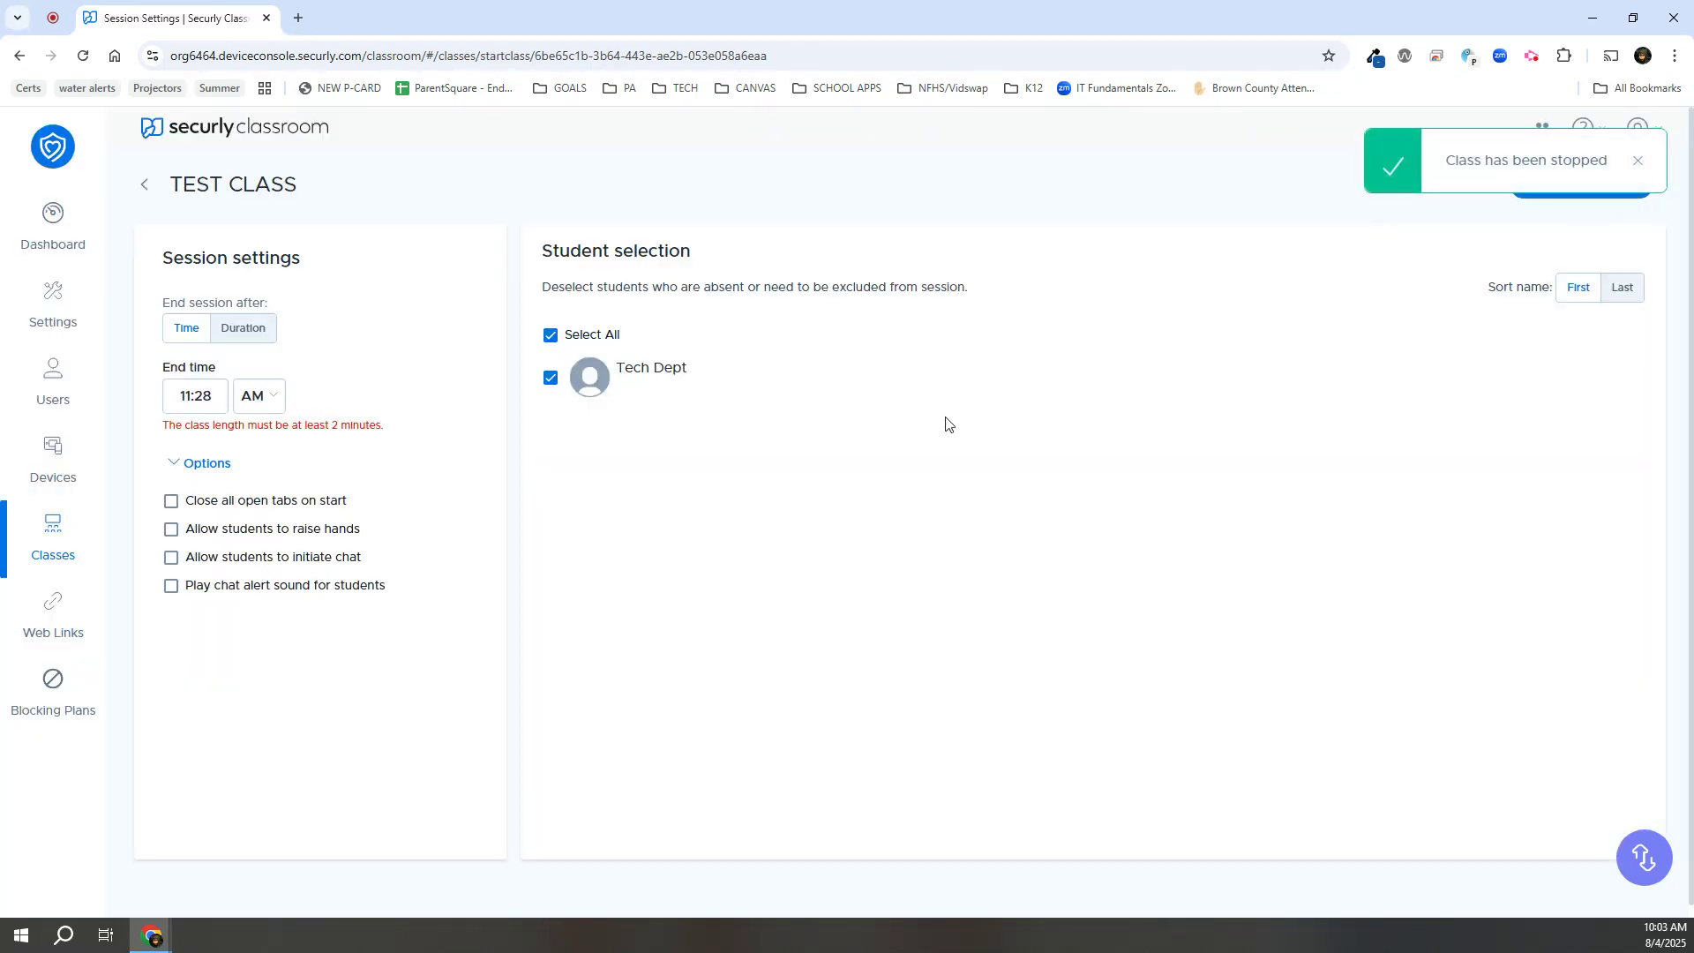